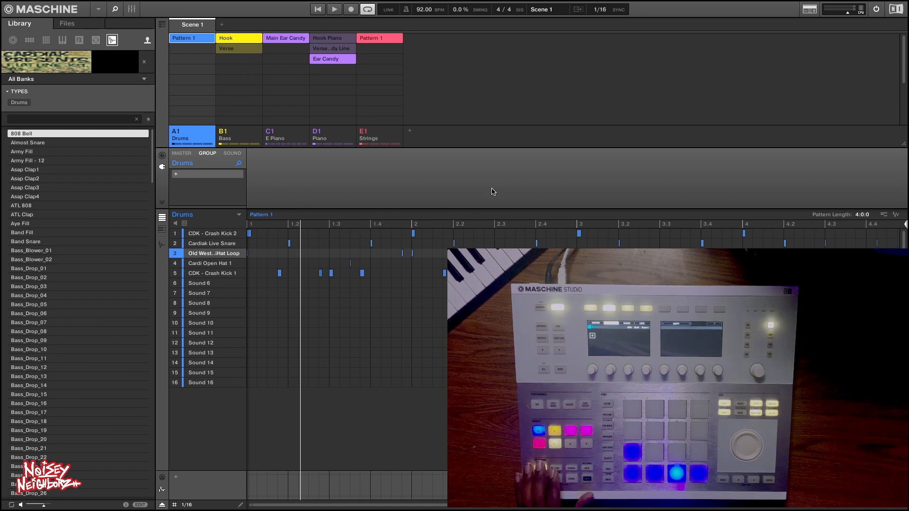
- Solo the Strings group and play back the beat
right_click(362, 131)
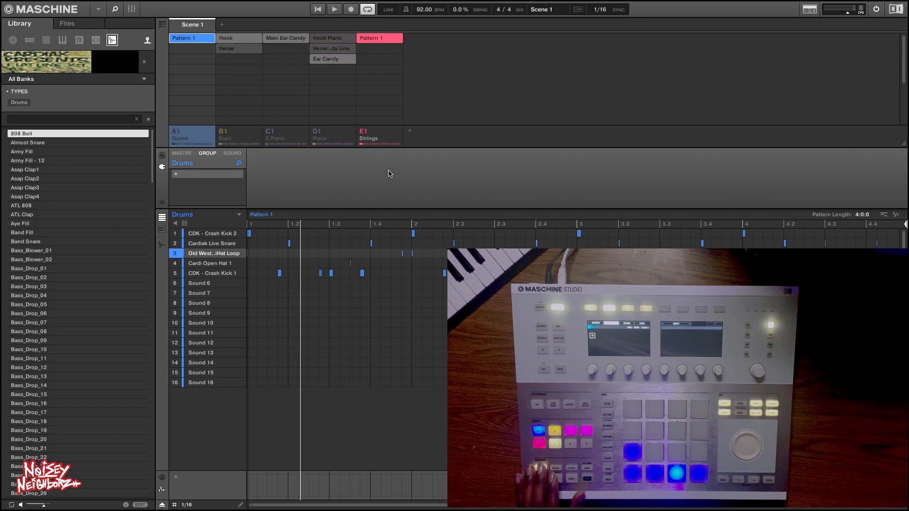
key("space")
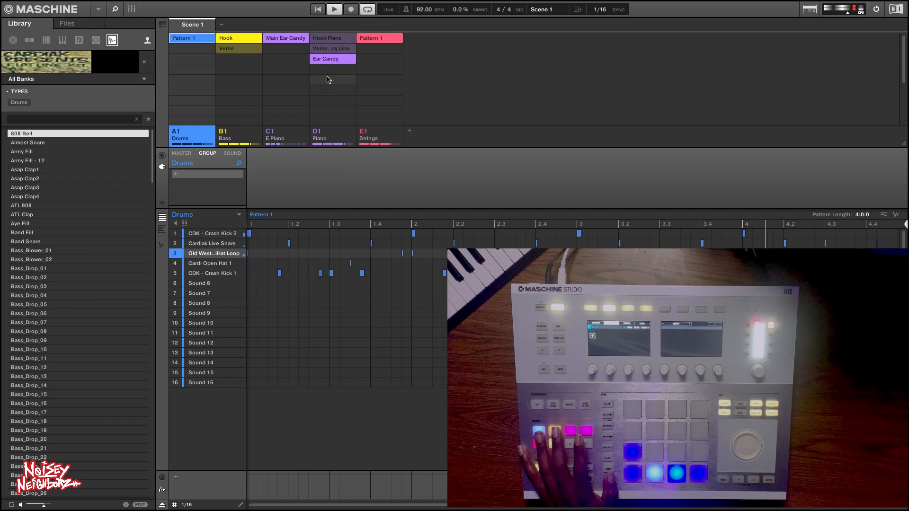
- Activate the Hook Piano pattern for the Piano group and show the plug-ins at sound level
left_click(318, 38)
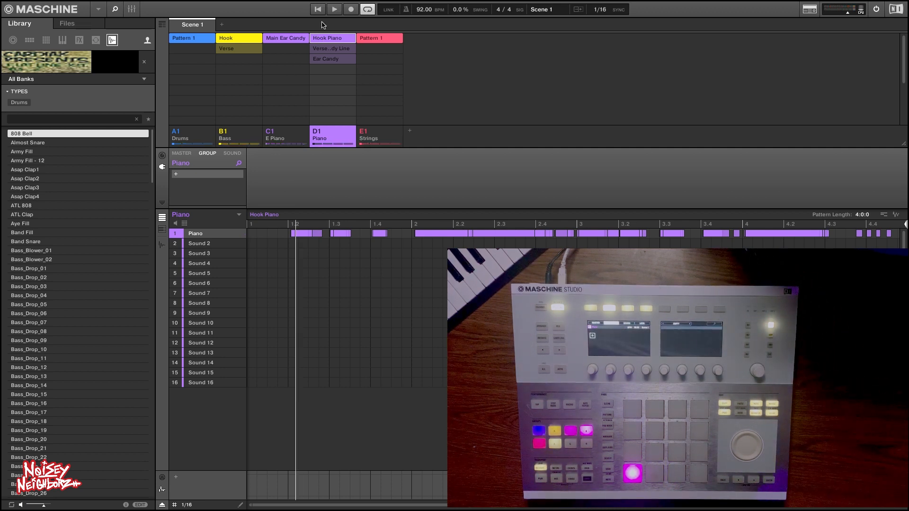
left_click(231, 154)
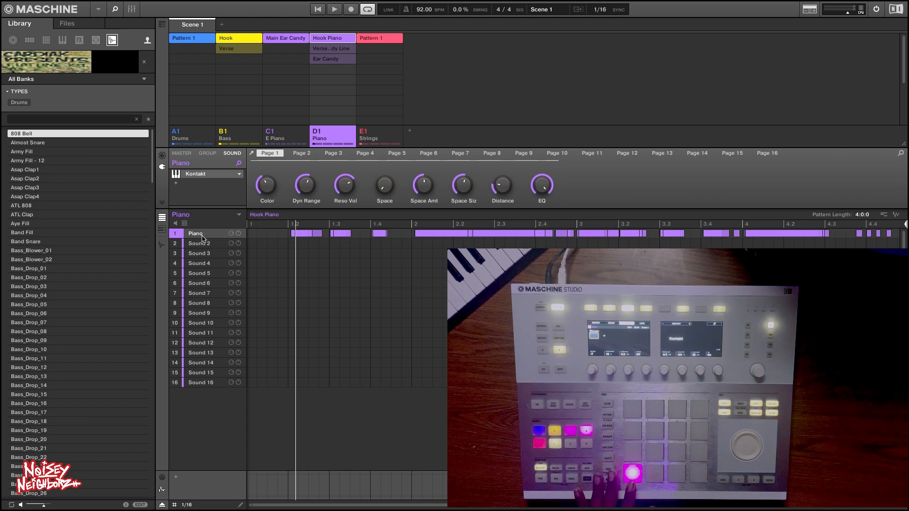
- Look through sound slots 2 to 9 of the Piano group and return to its Piano sound
left_click(202, 244)
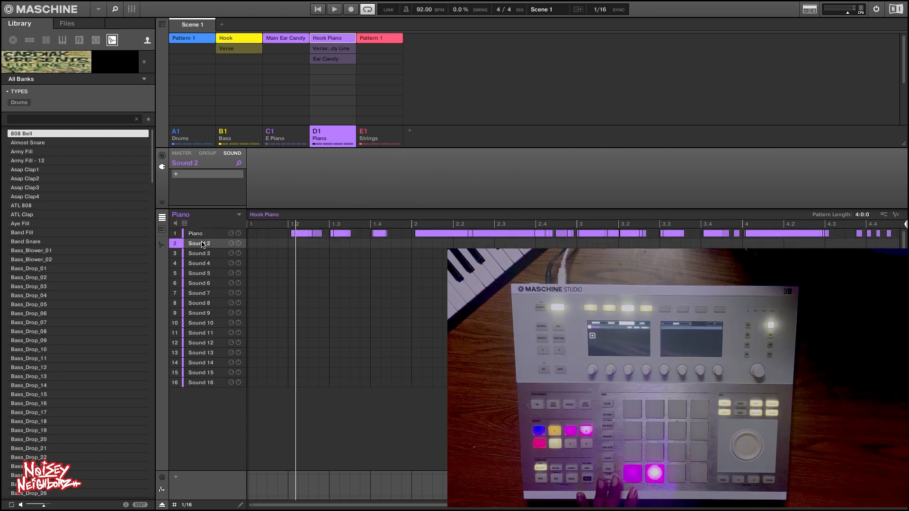
left_click(206, 256)
left_click(204, 265)
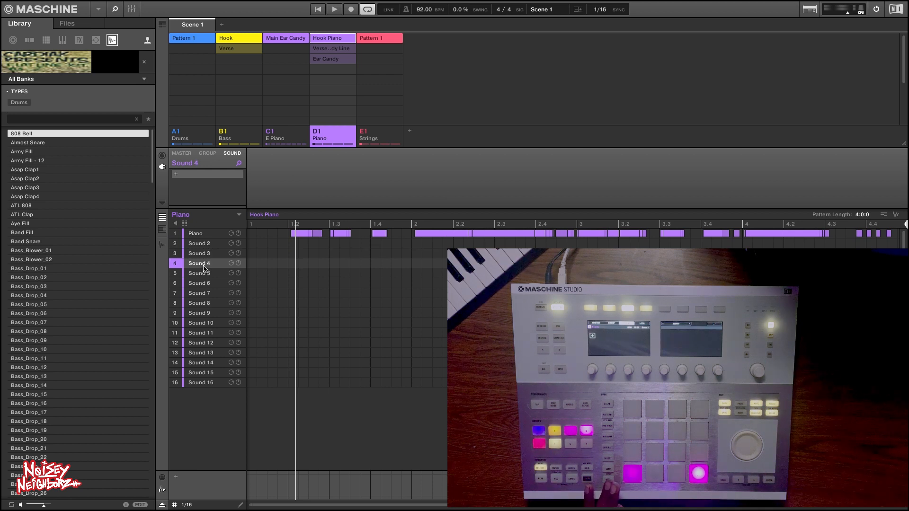
left_click(202, 274)
left_click(204, 284)
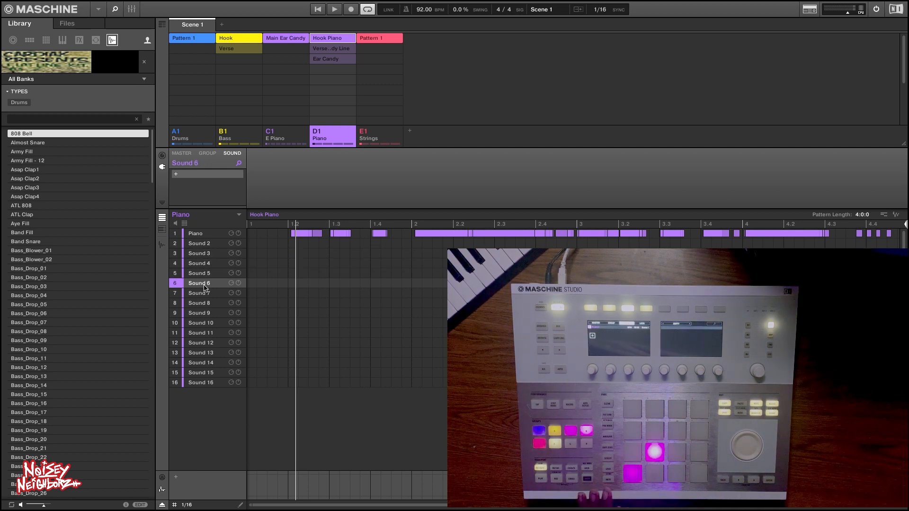
left_click(201, 294)
left_click(201, 304)
left_click(203, 314)
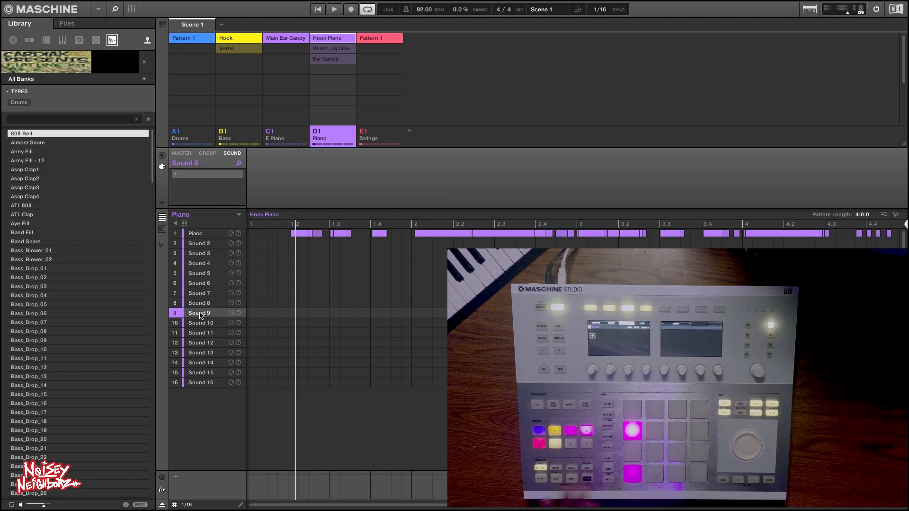
left_click(204, 234)
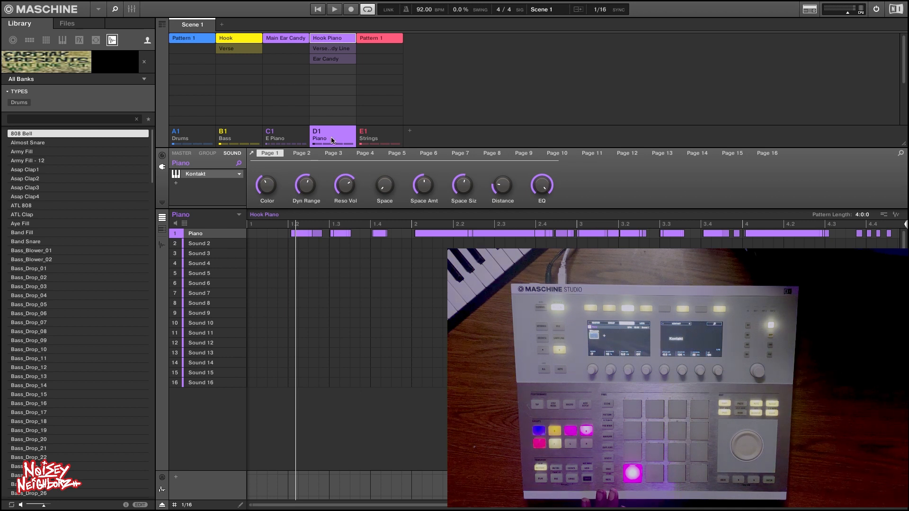
- Examine the group and sound channels of Piano and Drums in the mixer, and return to the arrangement
left_click(133, 9)
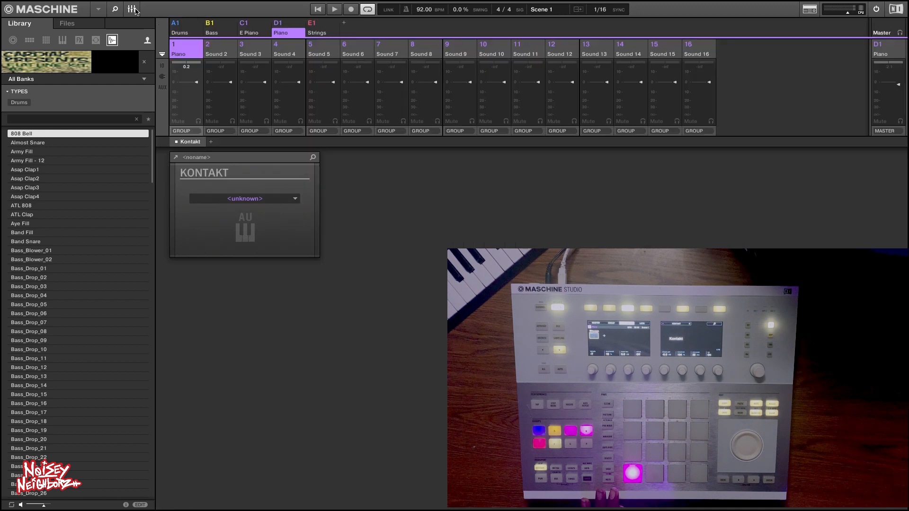
left_click(285, 25)
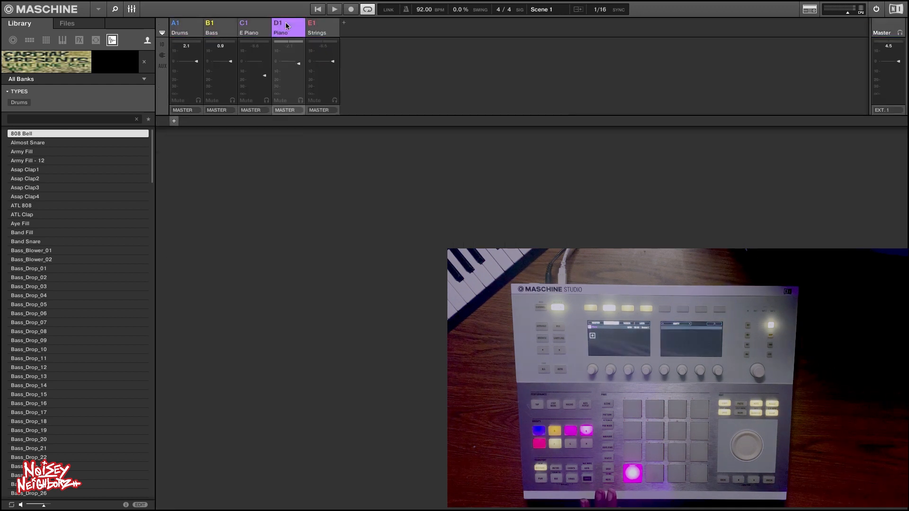
left_click(186, 26)
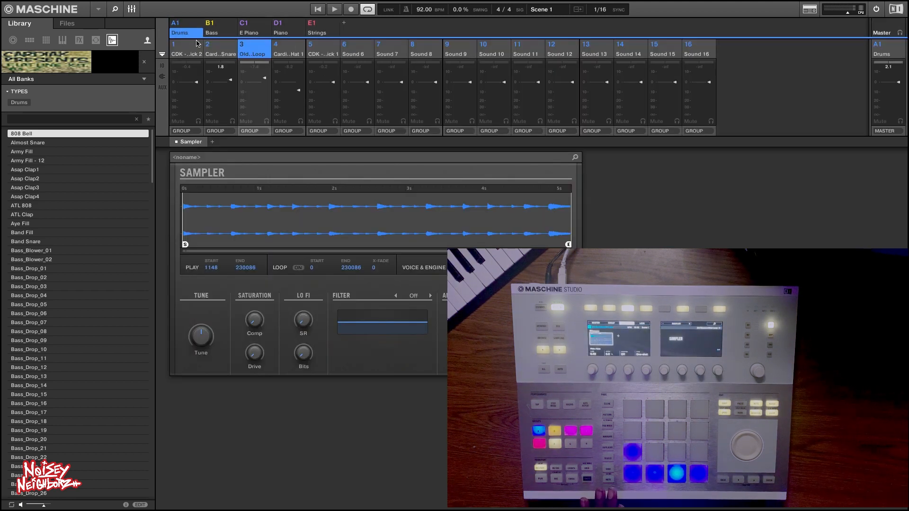
left_click(185, 27)
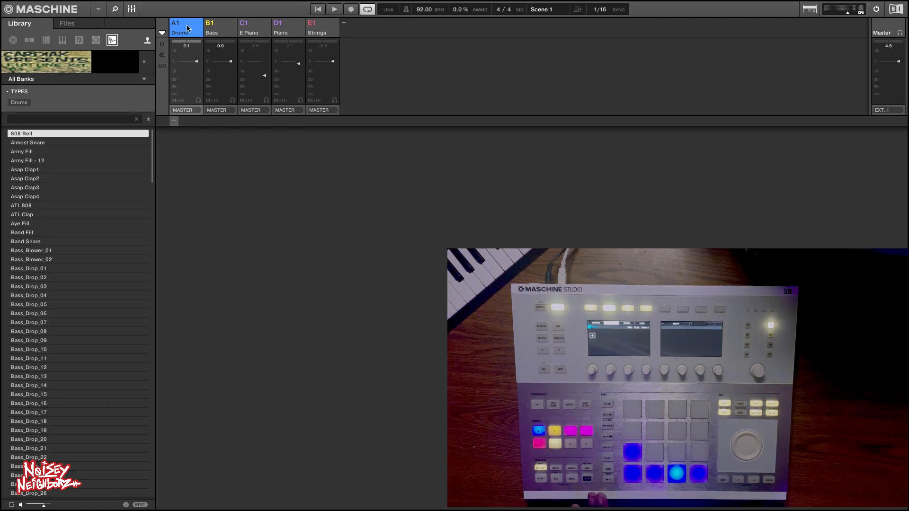
left_click(132, 9)
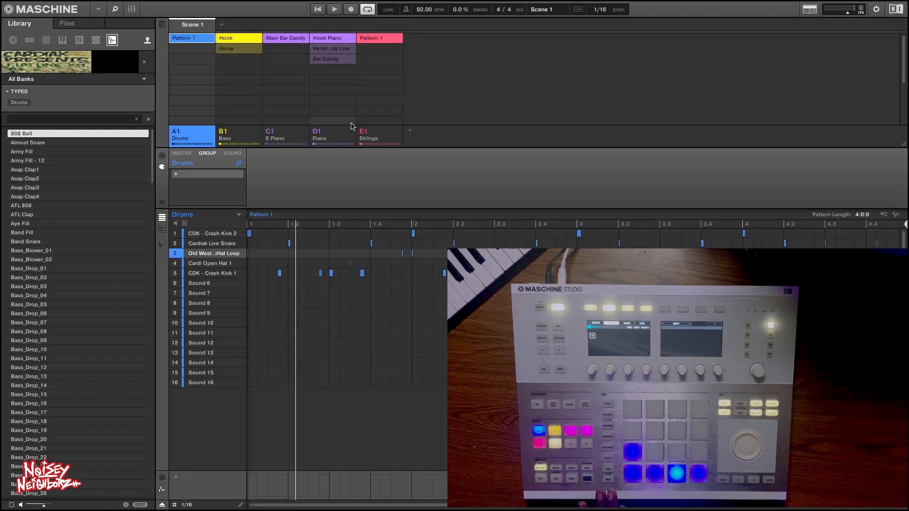
- Add a new group after Strings and rename it Fx
left_click(410, 133)
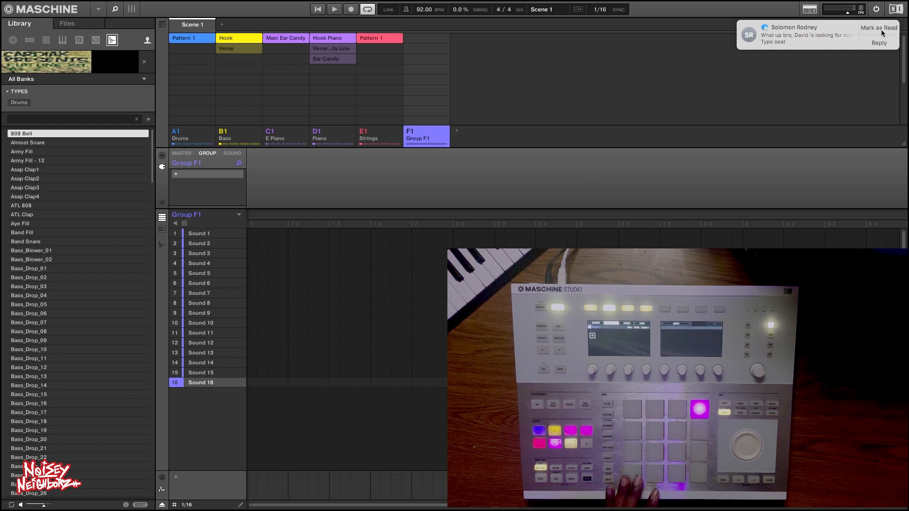
left_click(880, 28)
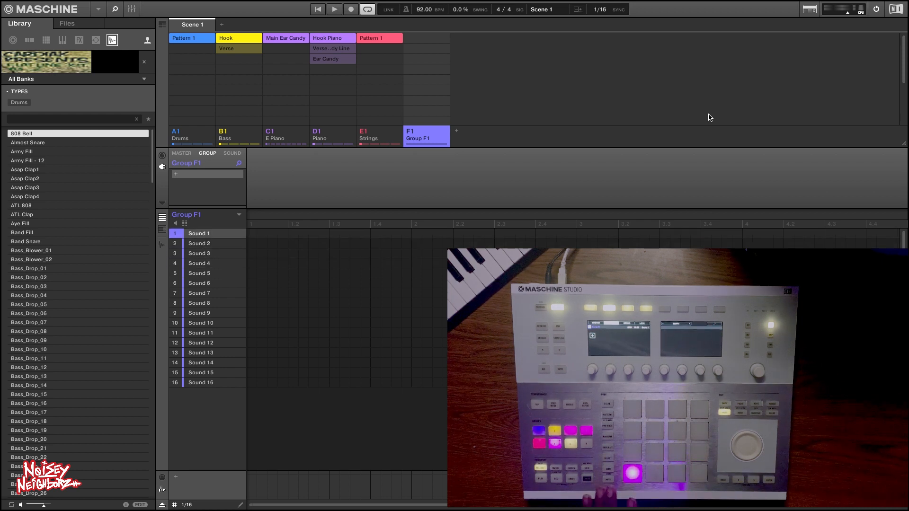
double_click(422, 141)
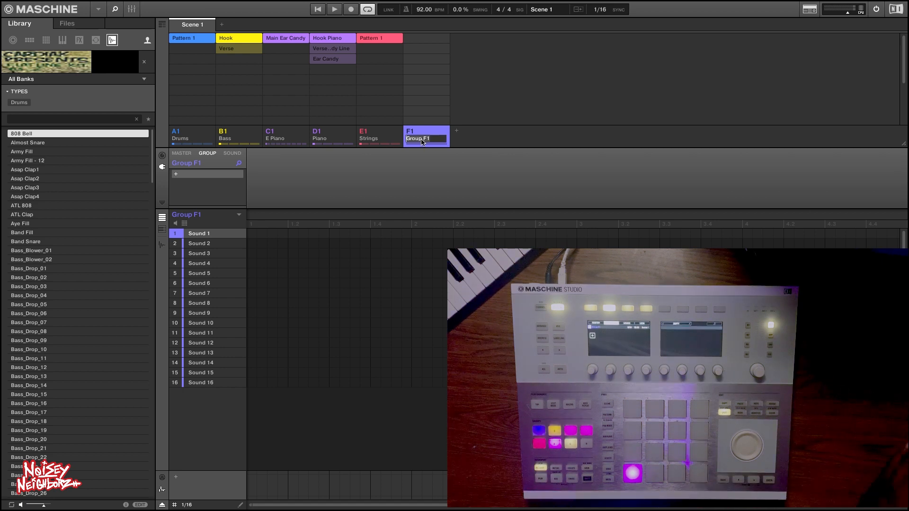
type("Fx")
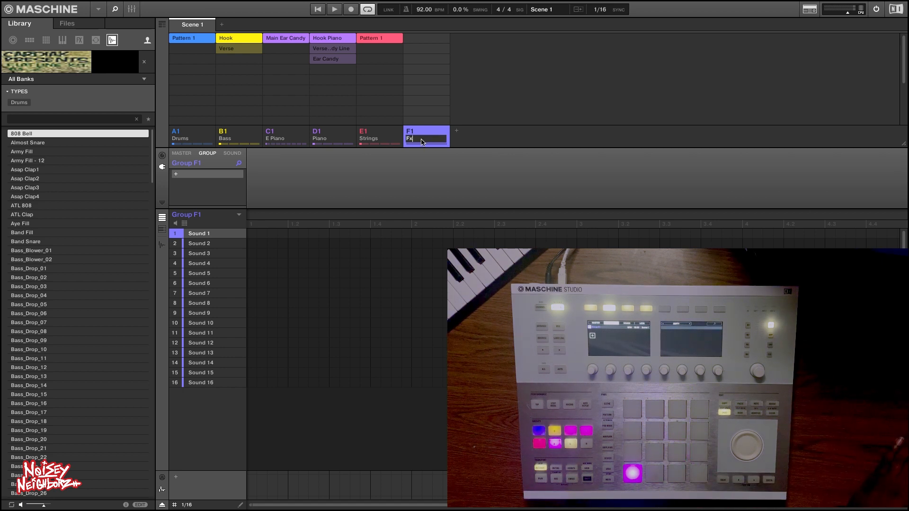
key("Return")
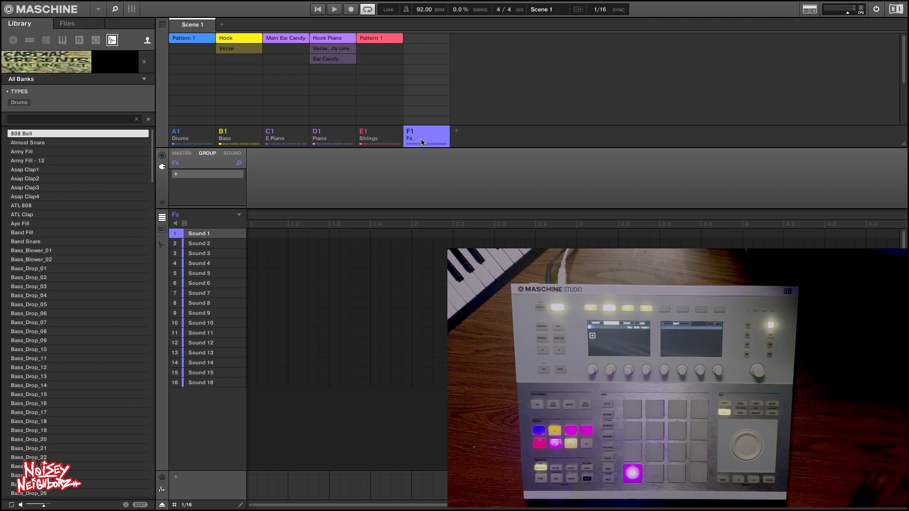
- Change the Fx group's color to cyan
right_click(427, 134)
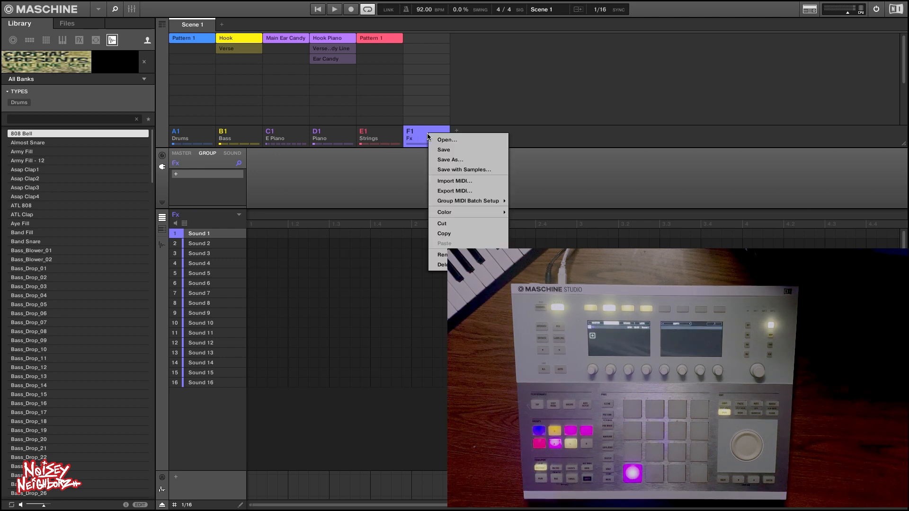
mouse_move(479, 217)
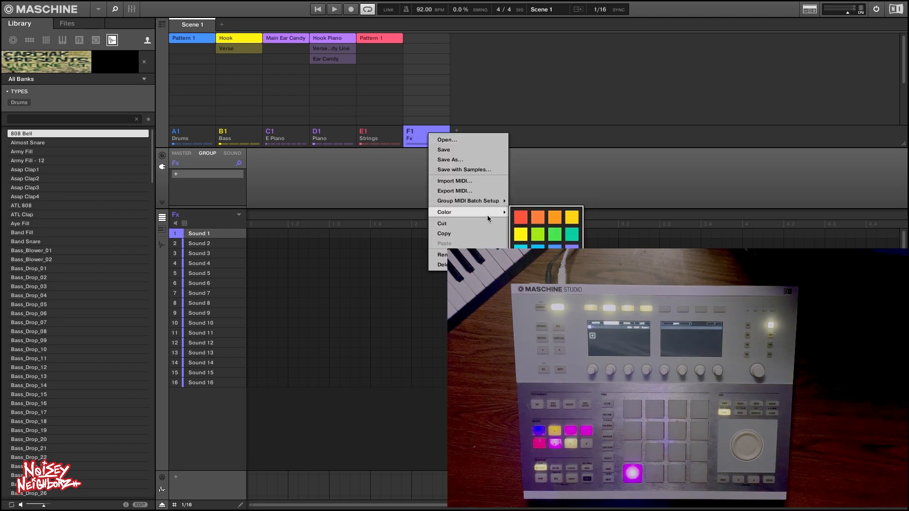
left_click(520, 250)
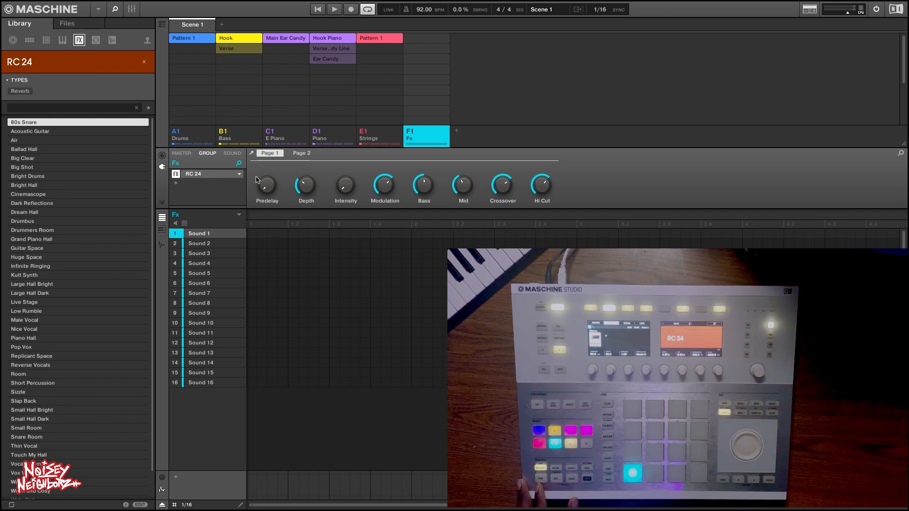
- Load the Large Hall Dark preset in the Fx group's RC 24 reverb and close the plug-in window
left_click(252, 153)
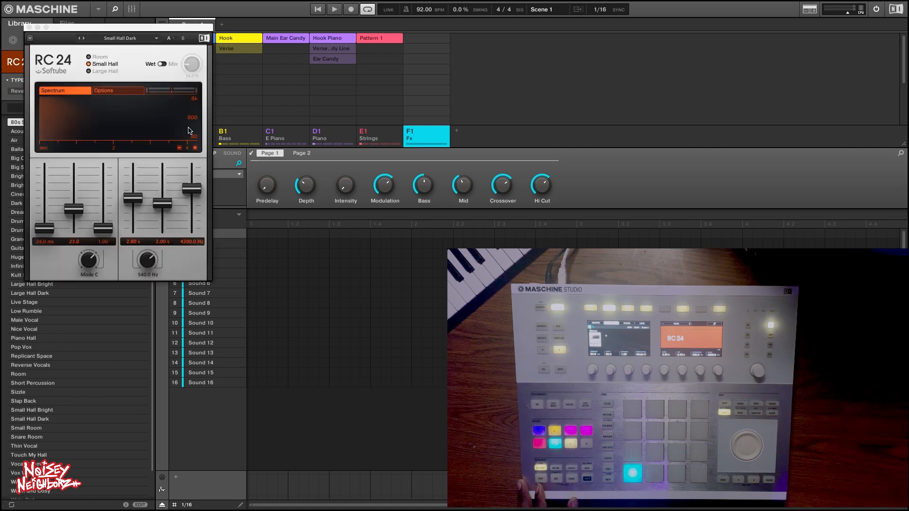
left_click(115, 39)
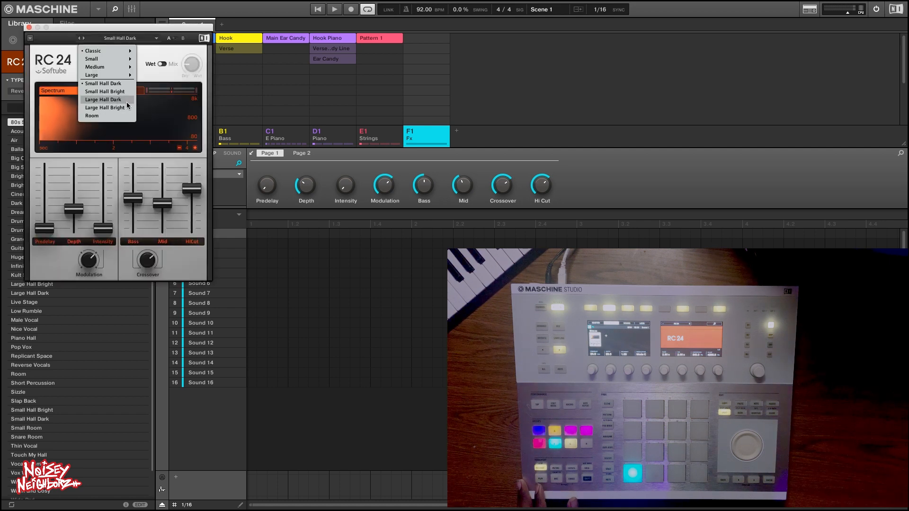
left_click(127, 101)
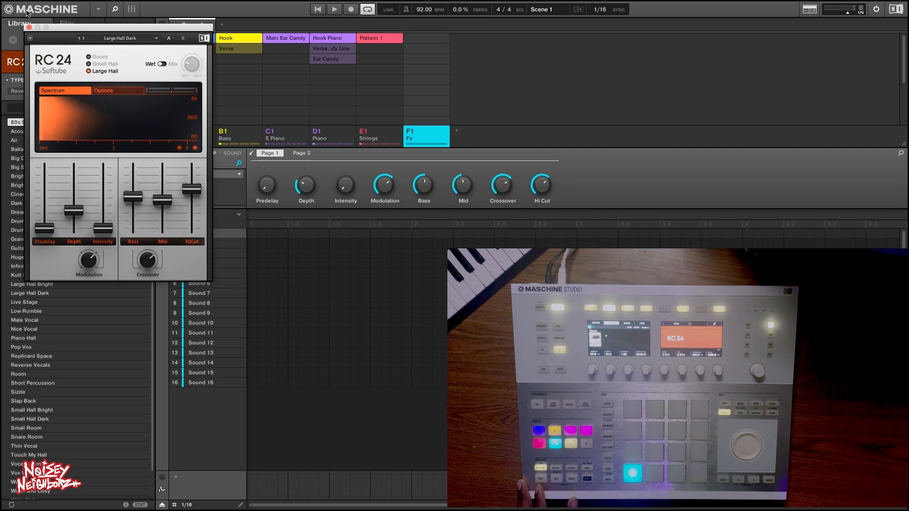
left_click(29, 27)
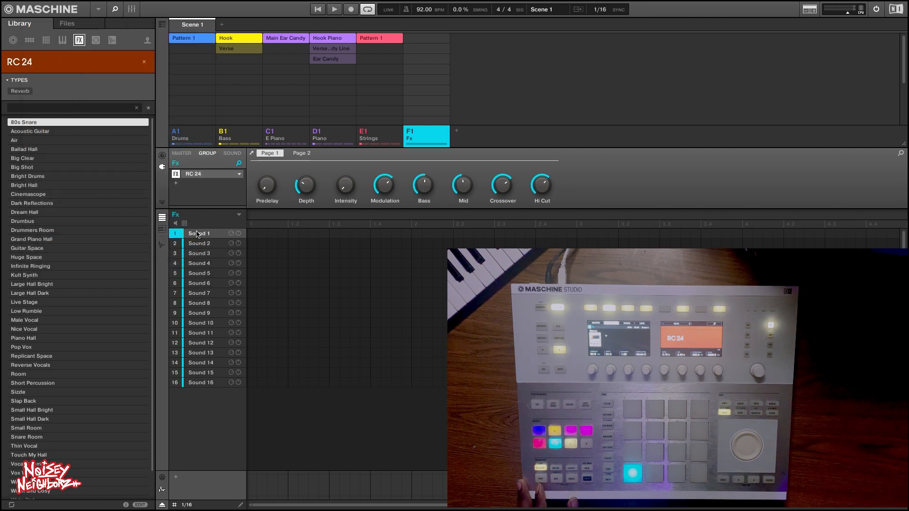
- Remove RC 24 from the Fx group and load the RC 24 reverb on Sound 1 instead
right_click(214, 176)
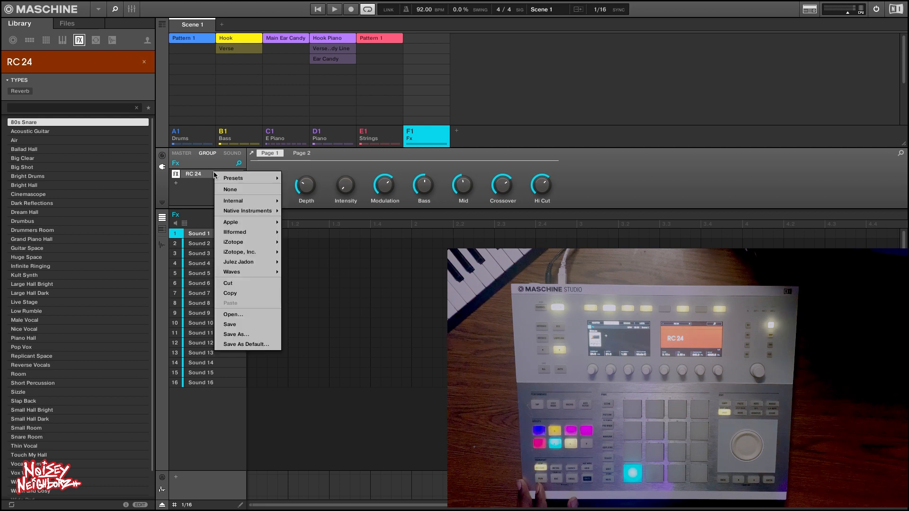
left_click(229, 190)
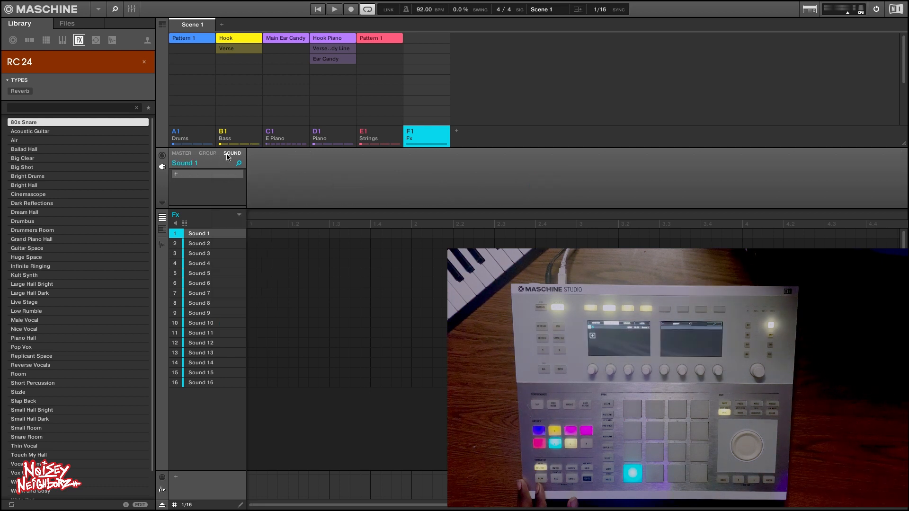
left_click(231, 152)
left_click(212, 175)
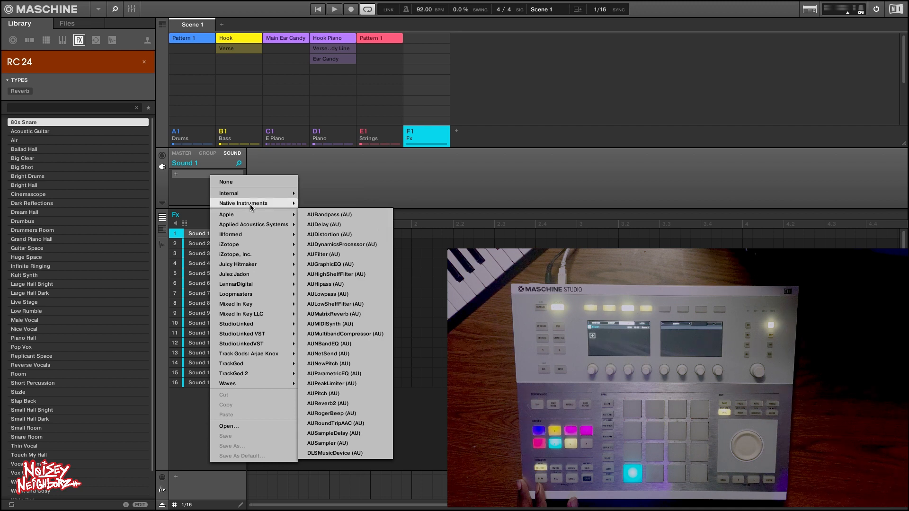
mouse_move(251, 206)
left_click(343, 298)
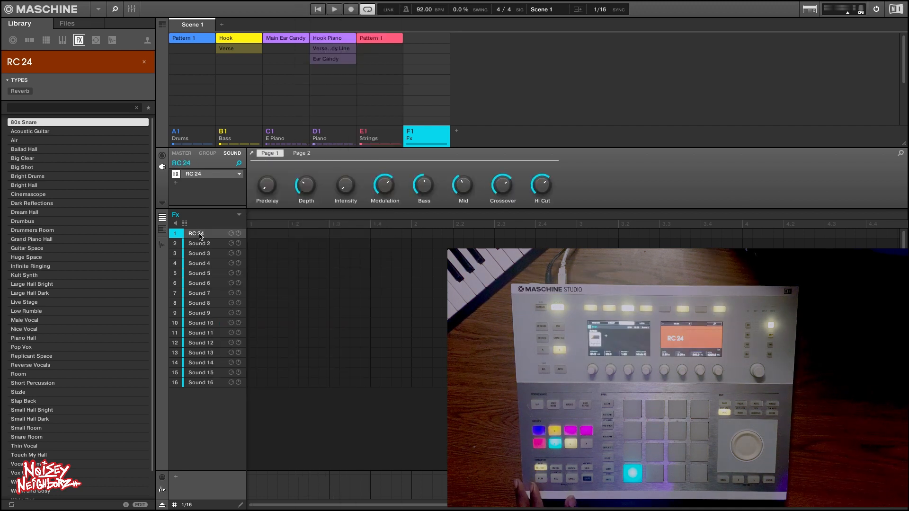
- Rename the first sound of the Fx group LRG Reverb
double_click(202, 234)
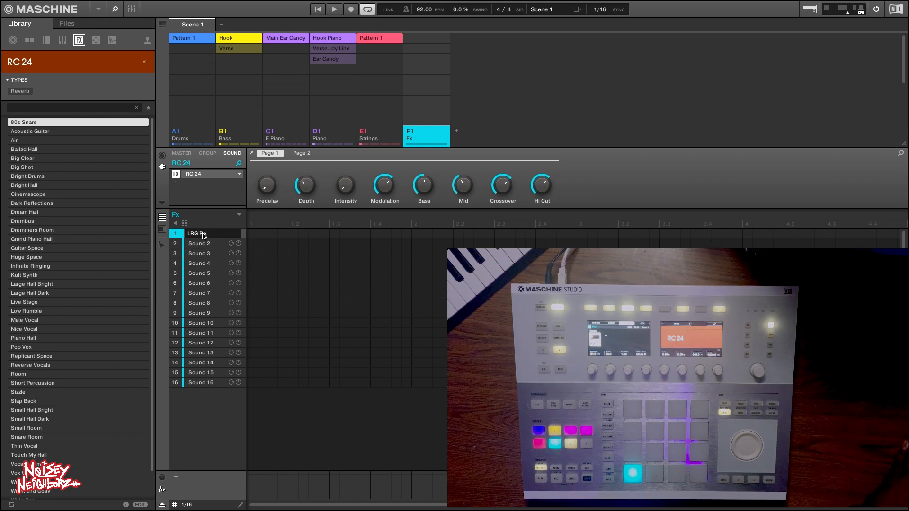
key("Return")
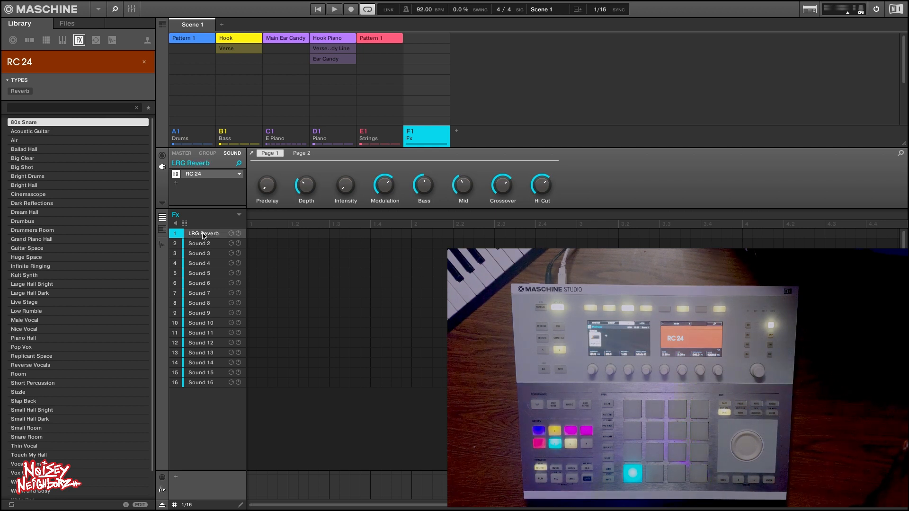
- Load the RC 48 reverb on Sound 2 with the Small Hall & Echoes preset and close its plug-in window
left_click(202, 244)
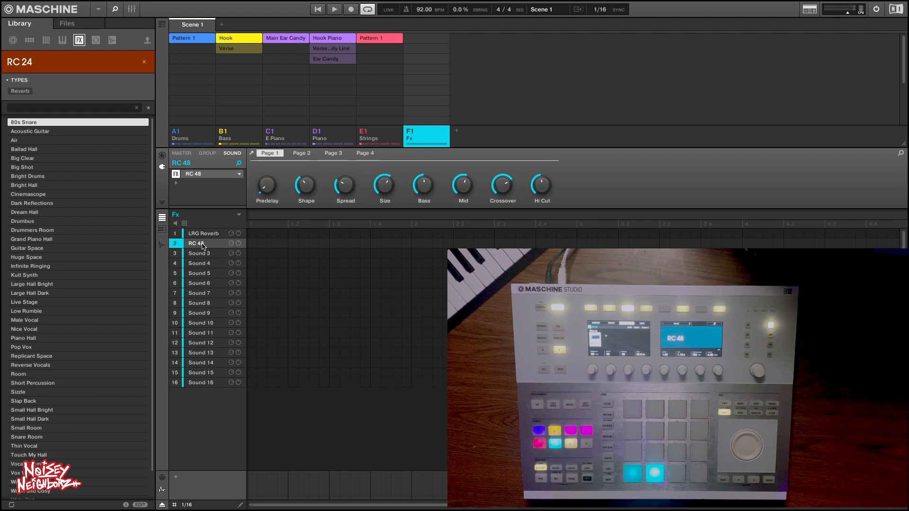
left_click(253, 153)
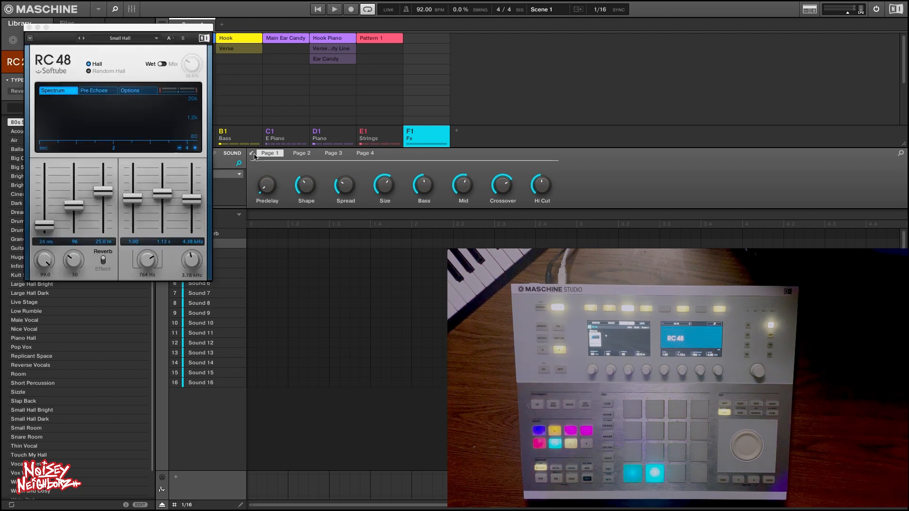
left_click(118, 39)
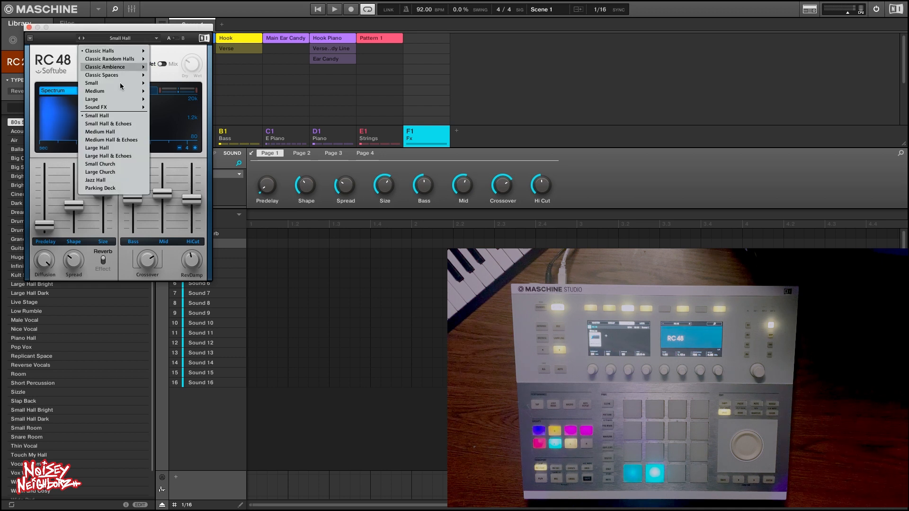
left_click(109, 119)
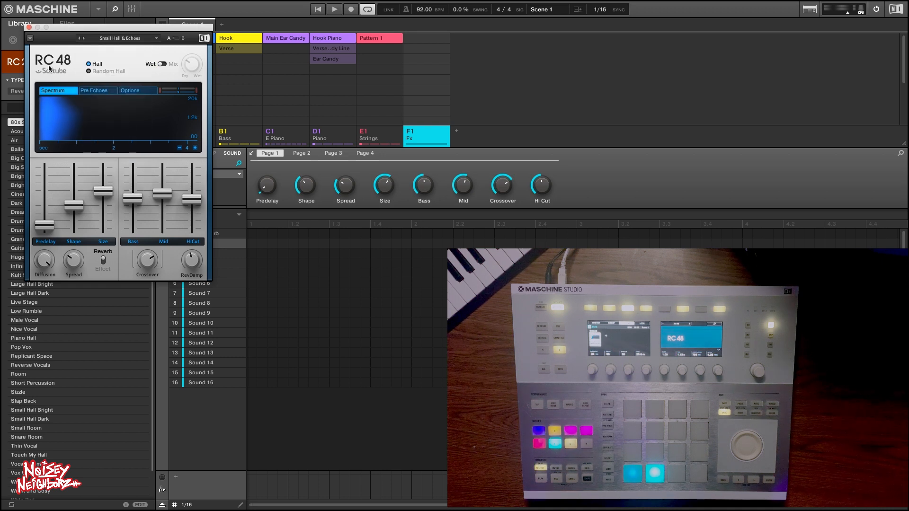
left_click(30, 28)
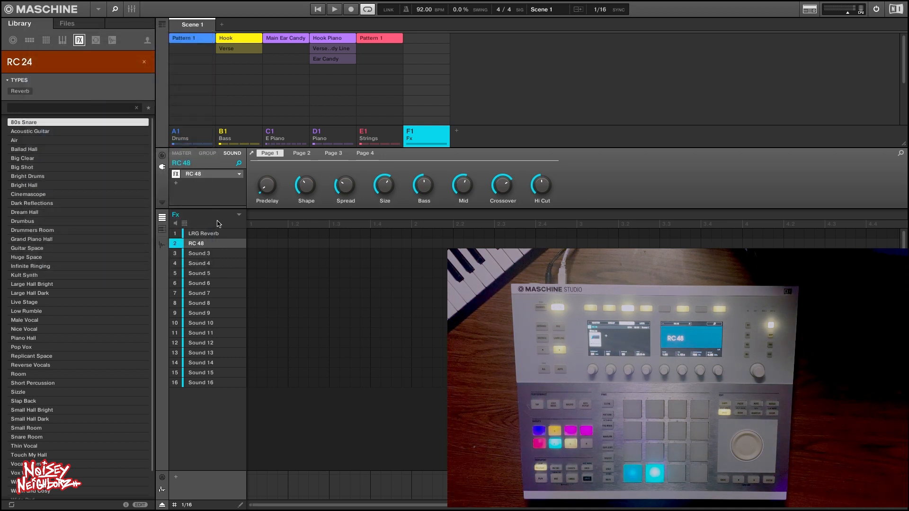
- Rename the second sound of the Fx group SML Reverb
double_click(202, 243)
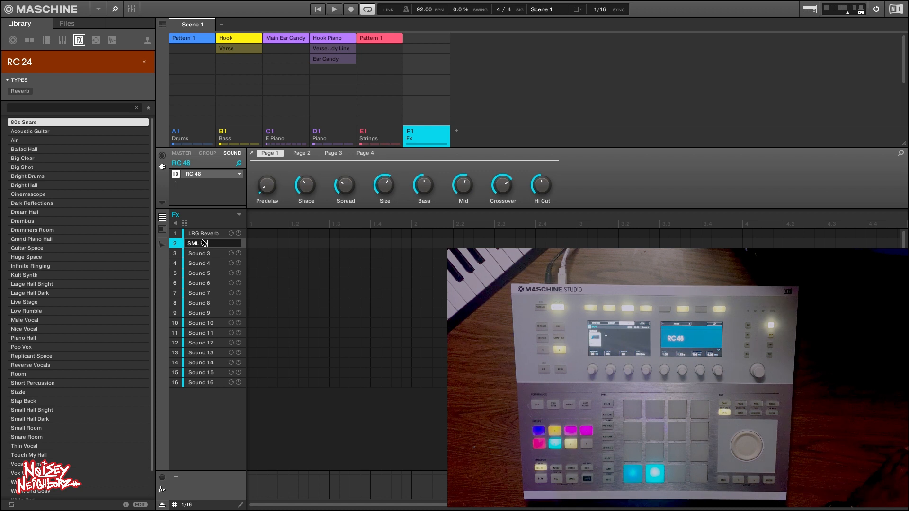
type("SML Reverb")
key("Return")
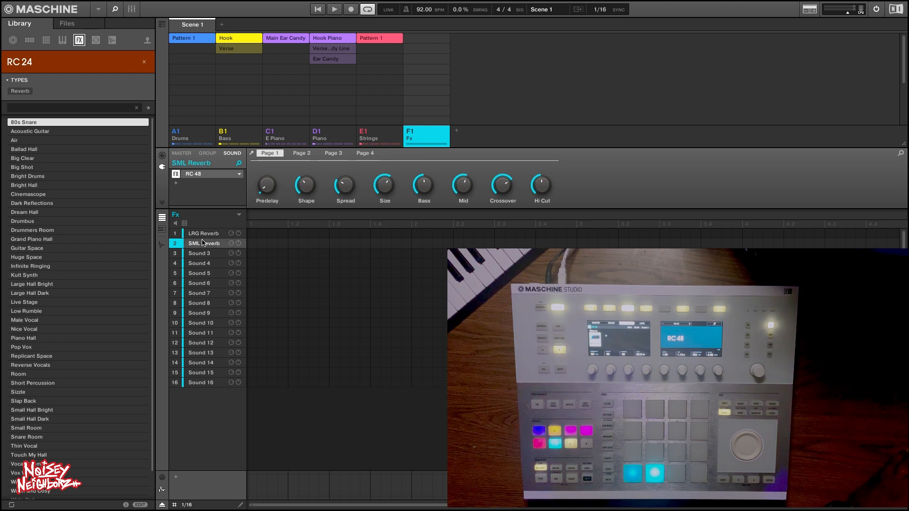
- Load the Native Instruments Replika (AU) delay on Sound 3 of the Fx group
left_click(198, 254)
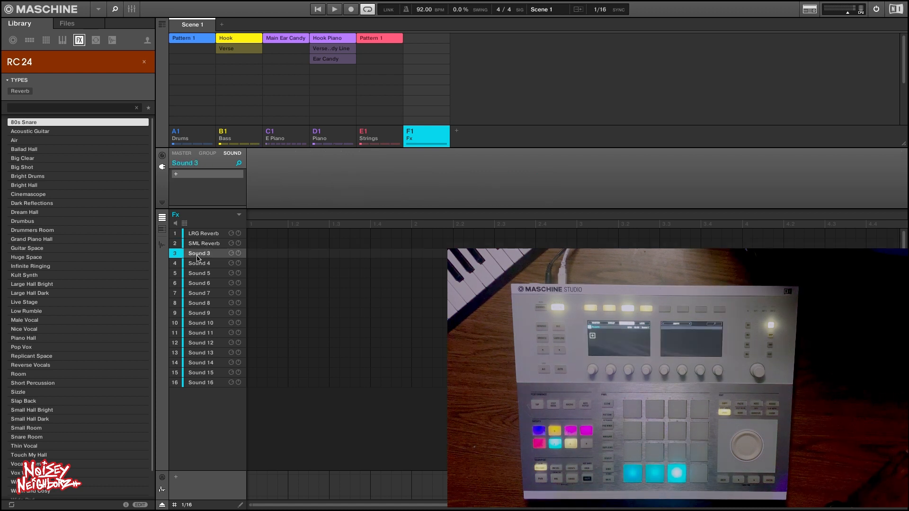
left_click(199, 175)
mouse_move(237, 191)
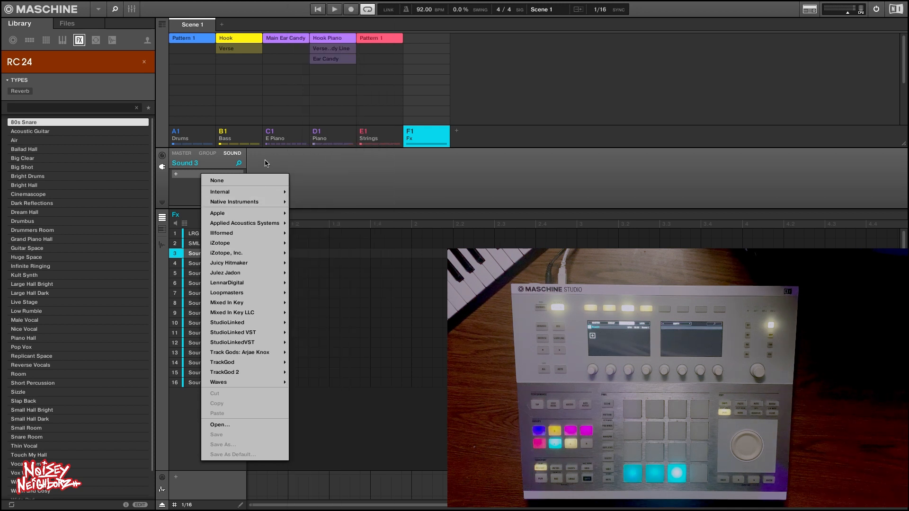
left_click(264, 162)
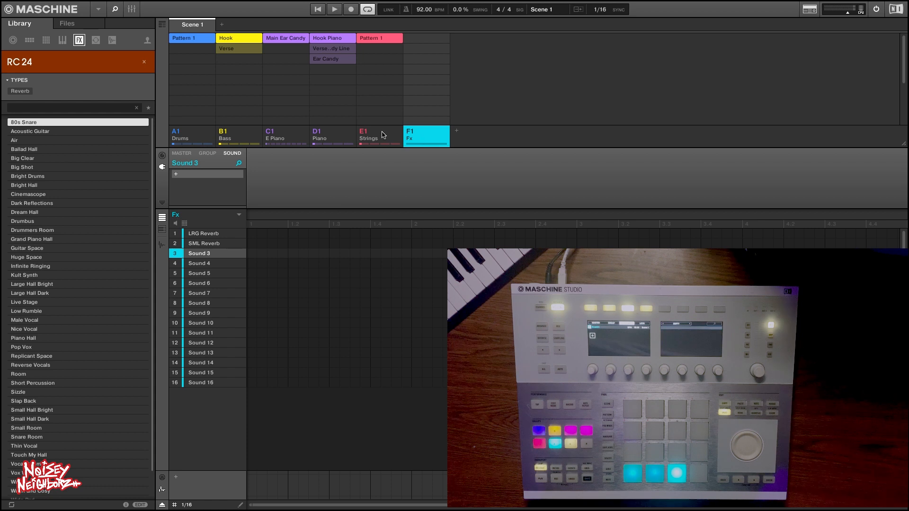
left_click(203, 174)
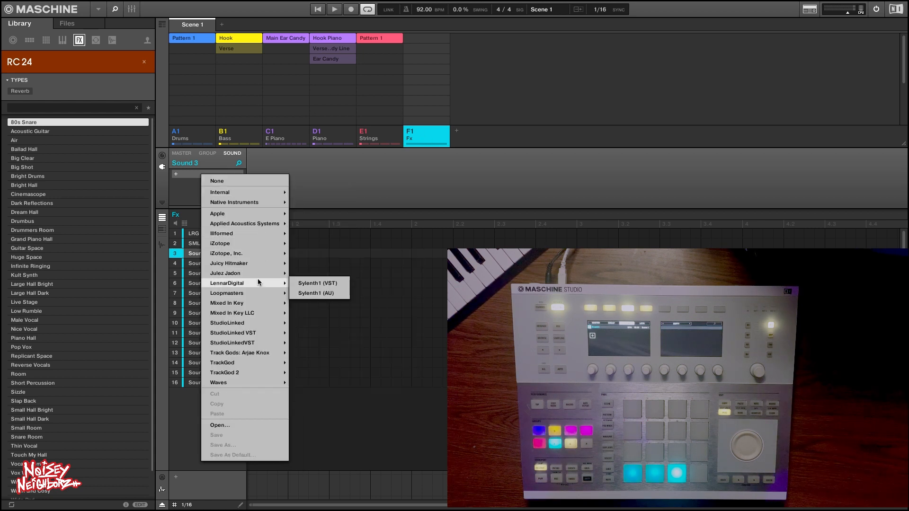
mouse_move(255, 203)
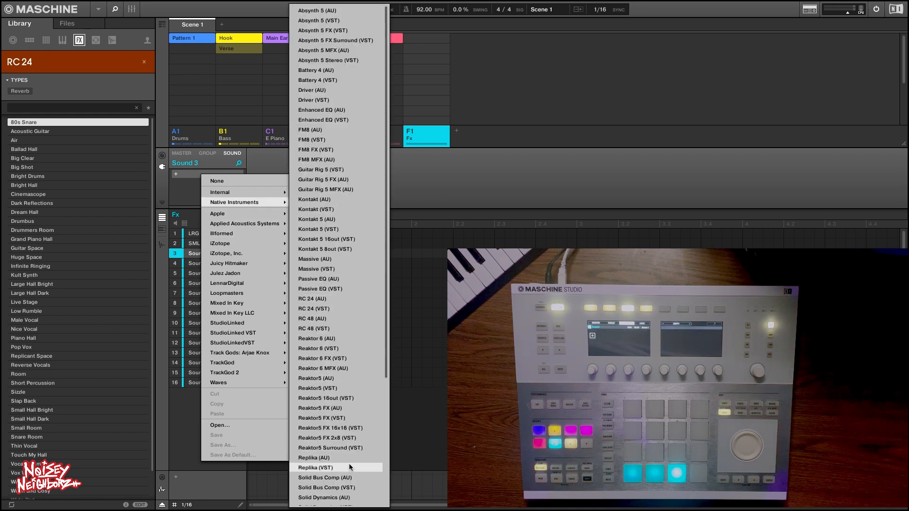
left_click(351, 457)
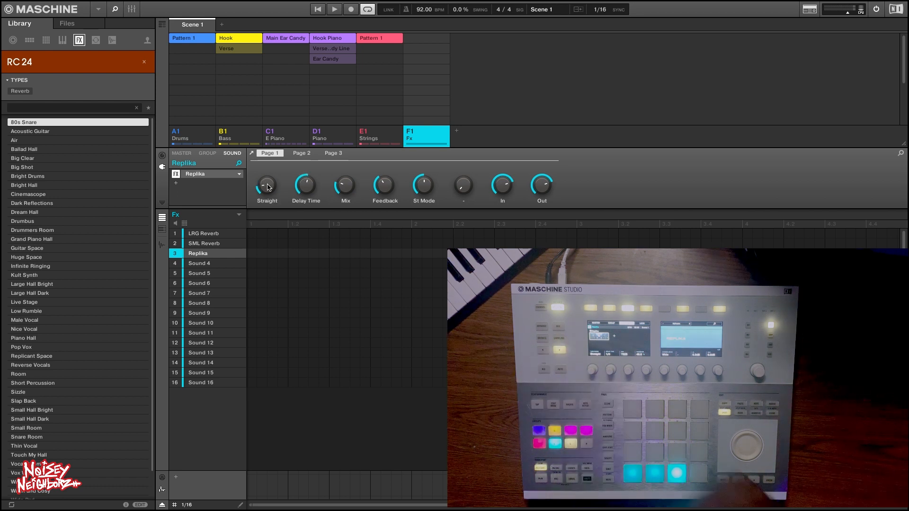
- Load Replika (AU) on Sound 4 of the Fx group and Saucey Filter on Sound 5
left_click(201, 267)
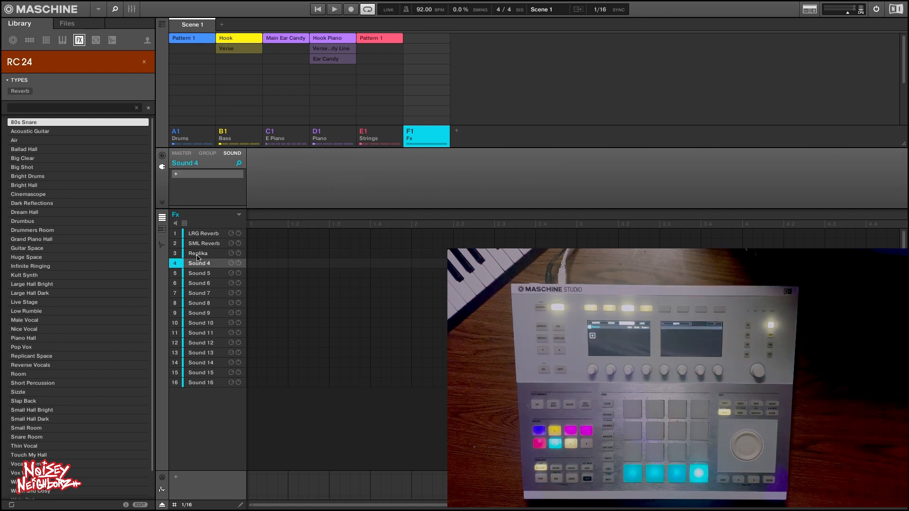
left_click(192, 174)
mouse_move(248, 201)
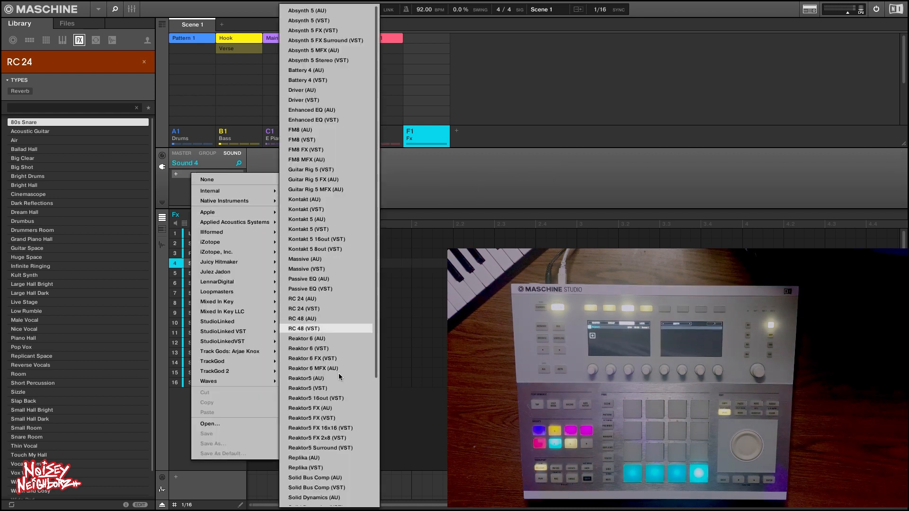
left_click(332, 459)
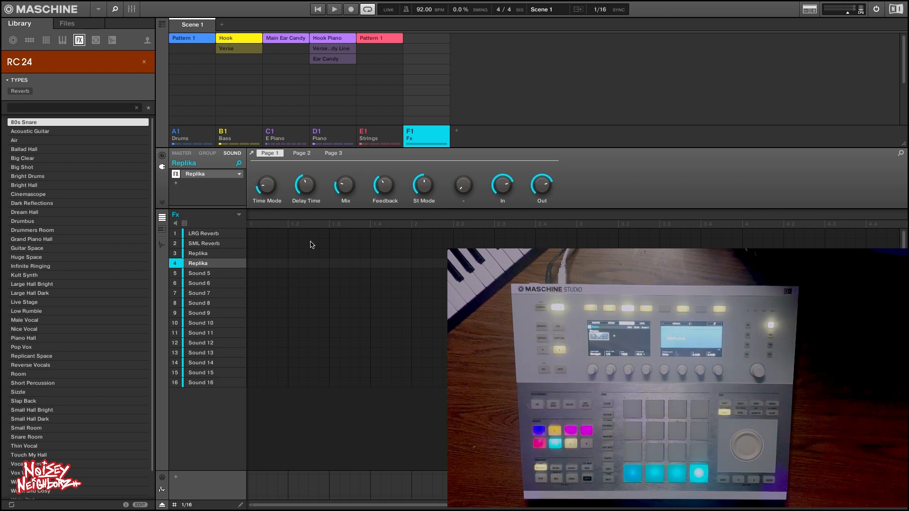
left_click(207, 275)
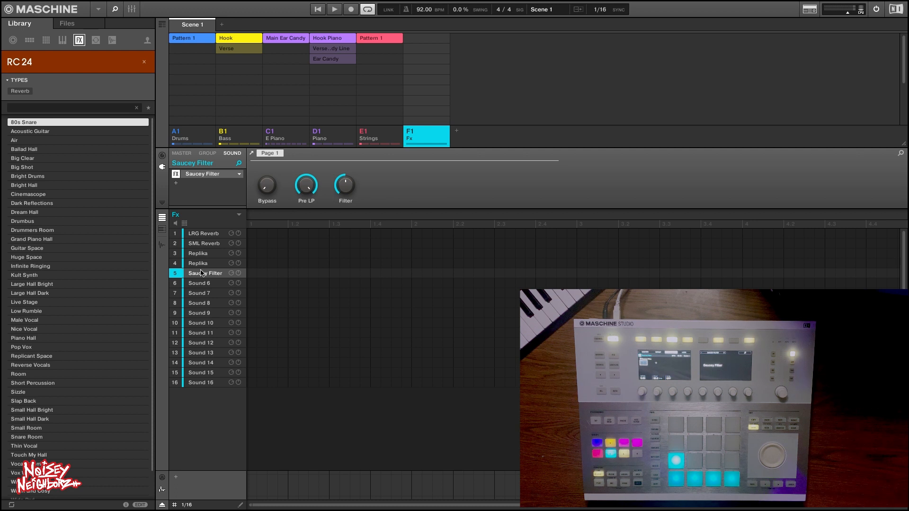
- Rename the third sound of the Fx group 1/4 Delay
double_click(199, 255)
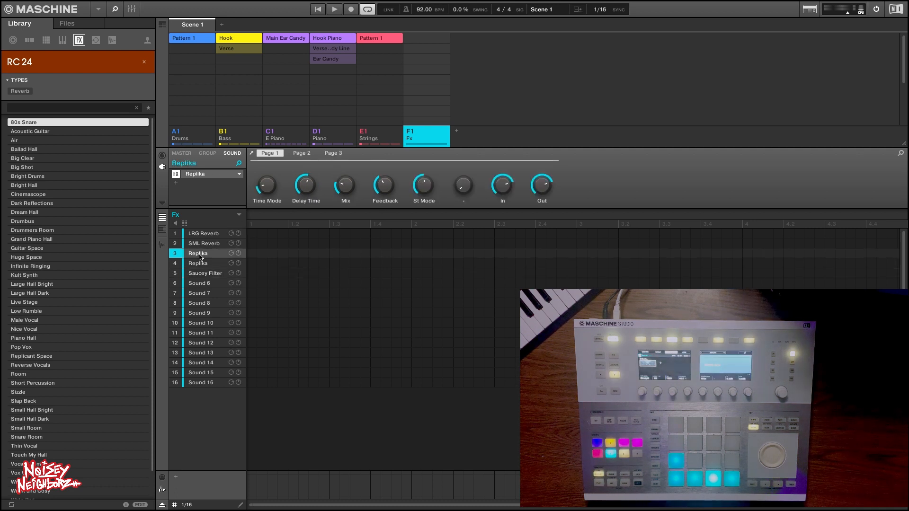
type("1=")
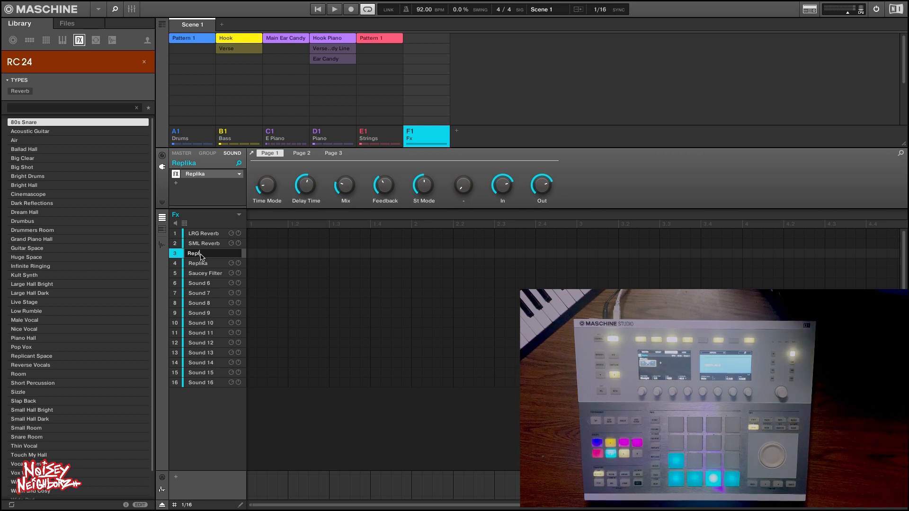
type("1")
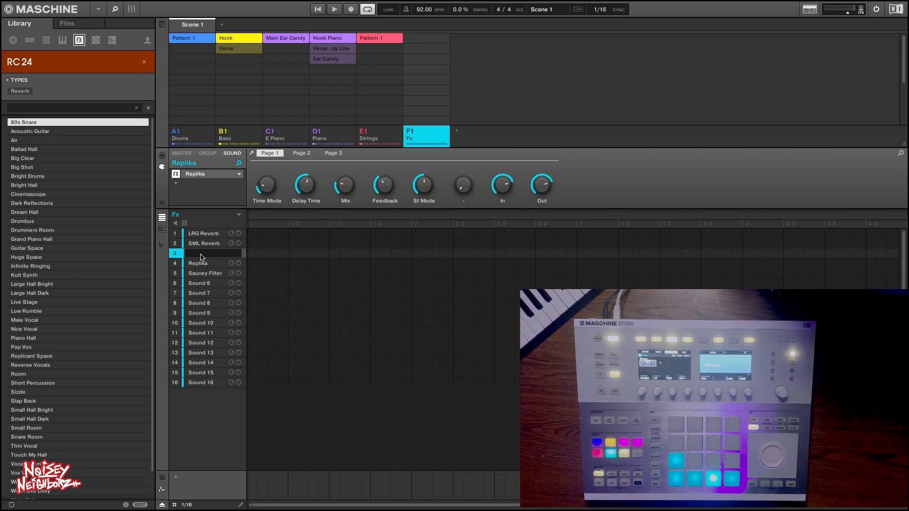
type("/4 Delay")
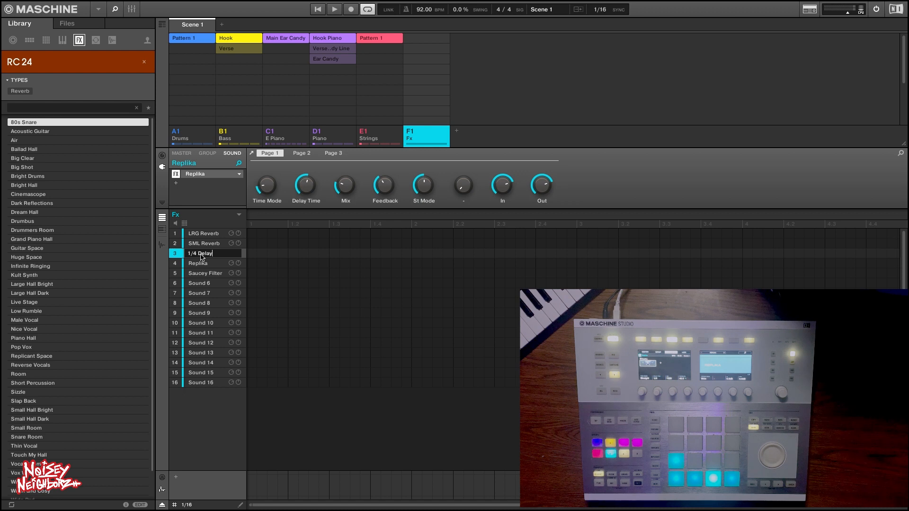
key("Return")
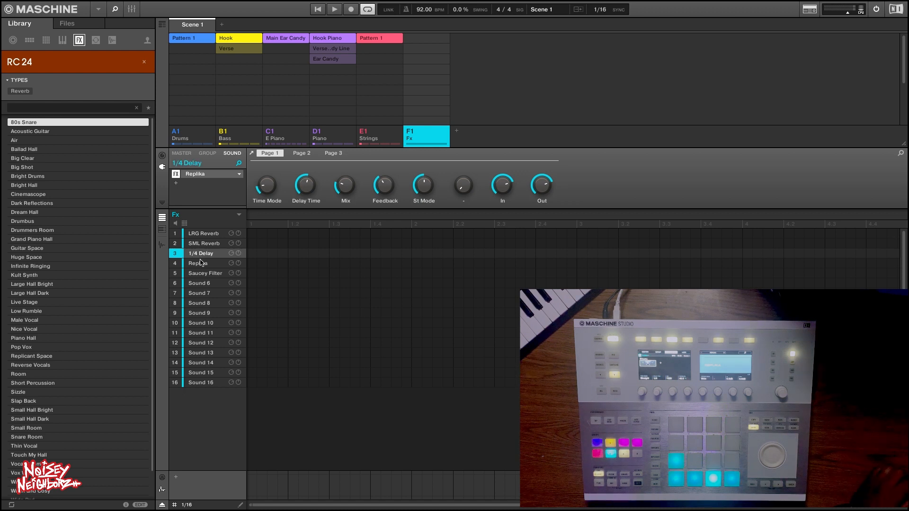
- Rename the fourth sound of the Fx group 1/8 Delay
double_click(200, 264)
type("1")
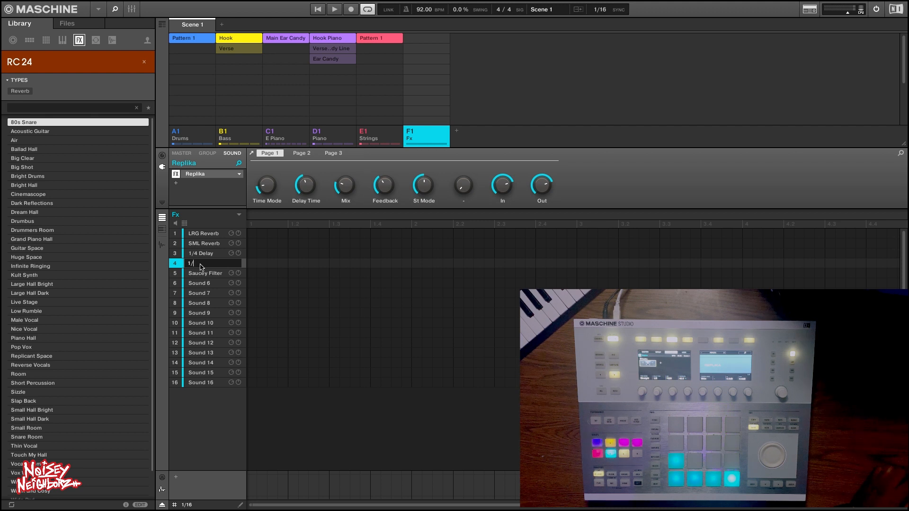
type("/8 Delay")
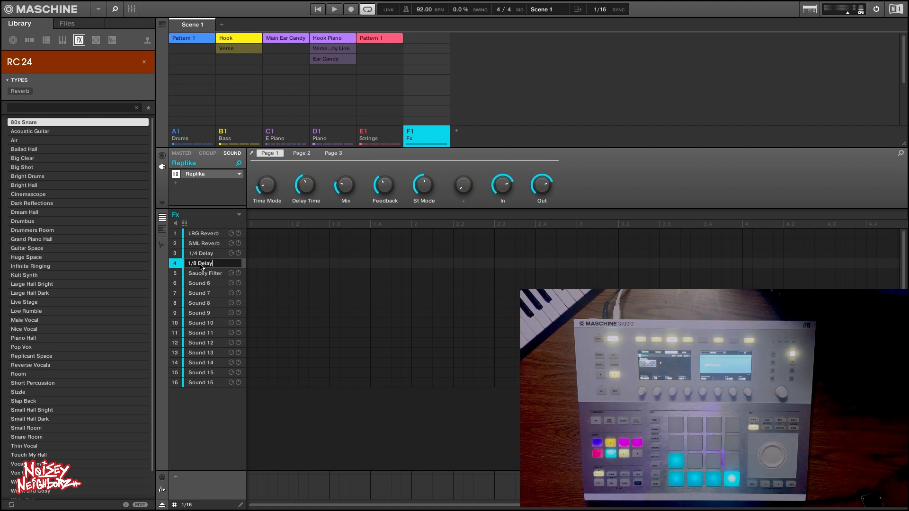
key("Return")
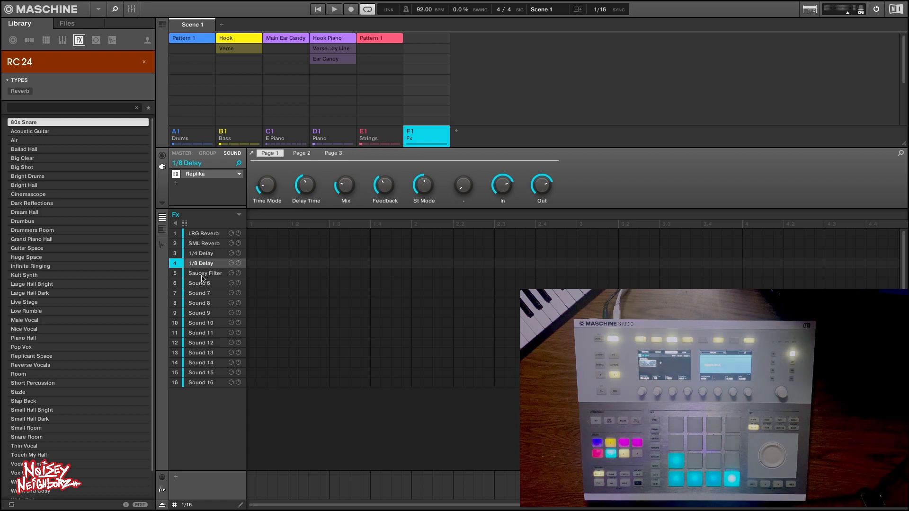
left_click(202, 275)
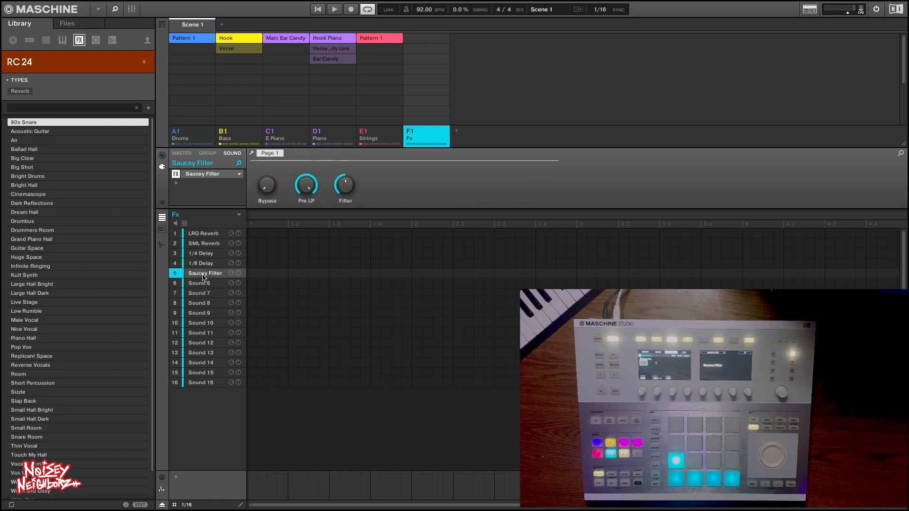
left_click(204, 235)
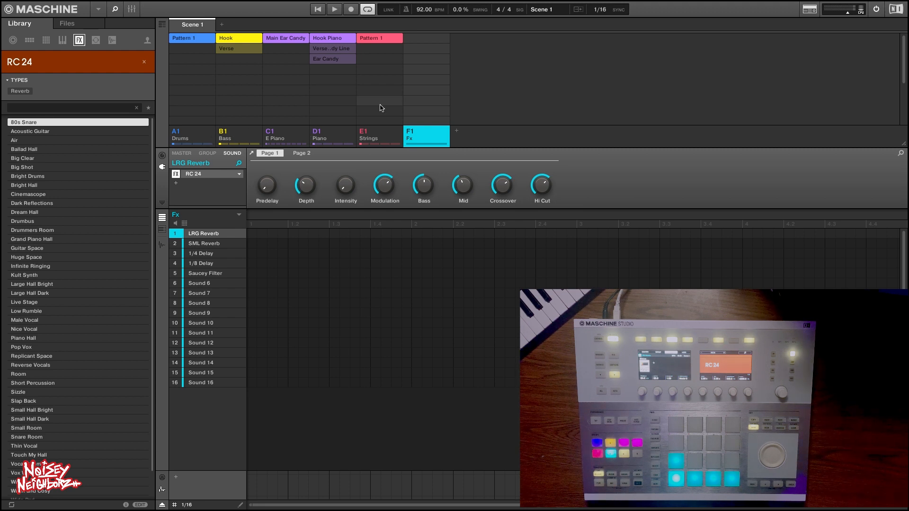
- Solo the Piano group and audition its Ear Candy pattern
left_click(324, 140)
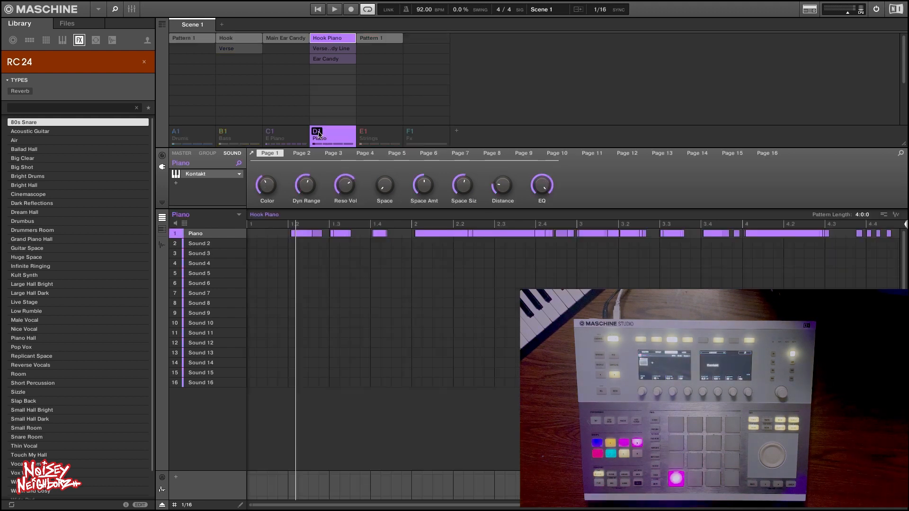
left_click(326, 59)
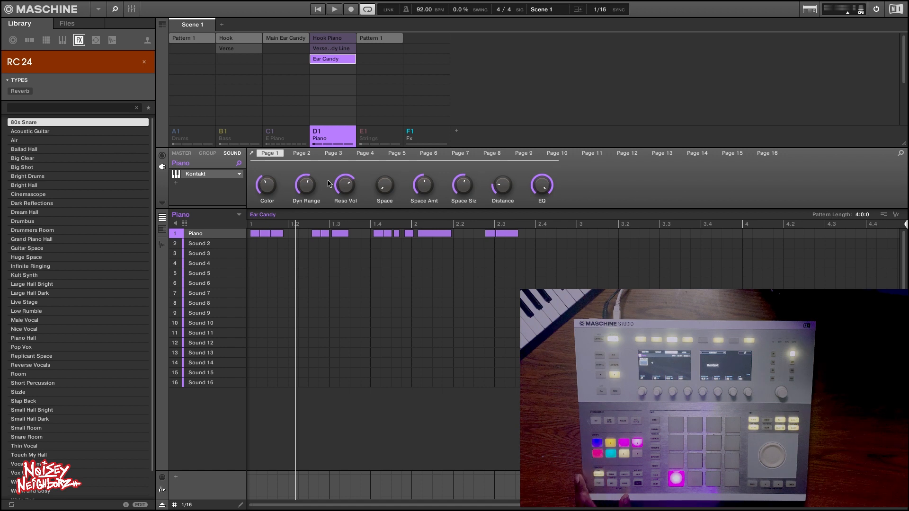
key("space")
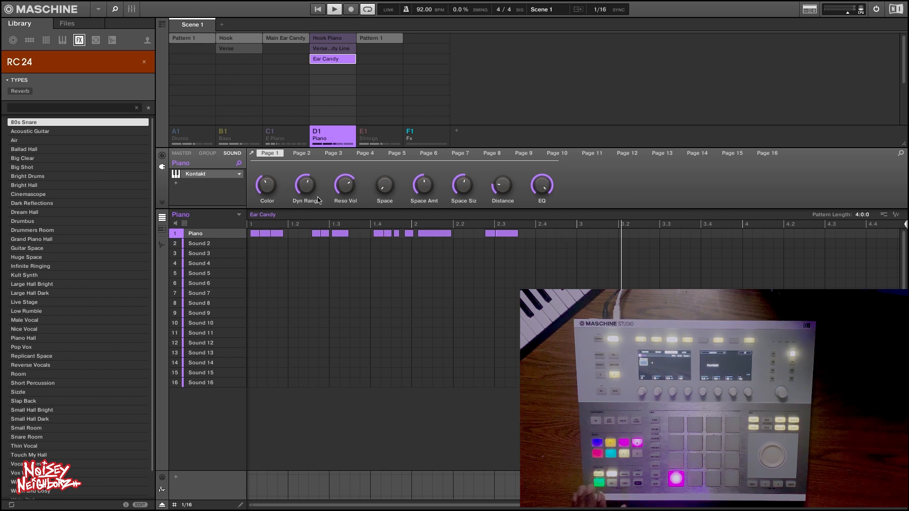
key("space")
- Route the Piano group's Aux 1 output to F1:S1 and raise its send level while listening to the playback
key("space")
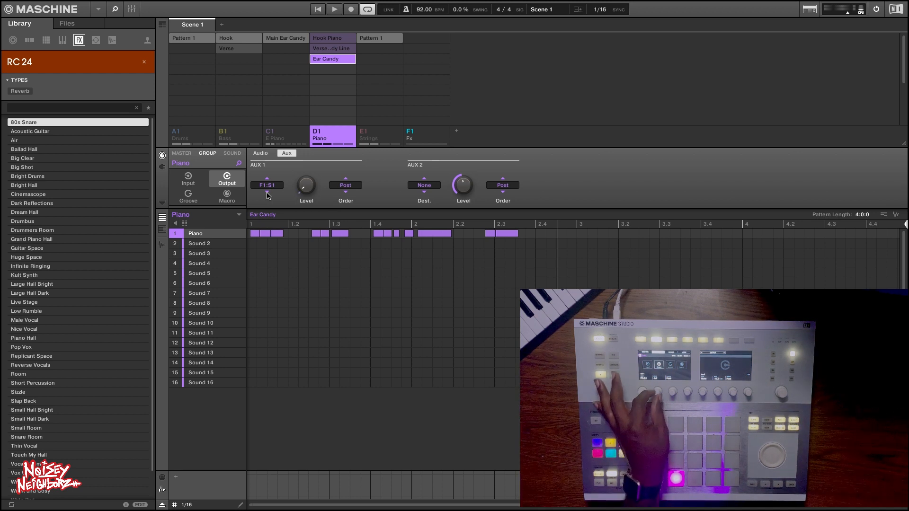
key("space")
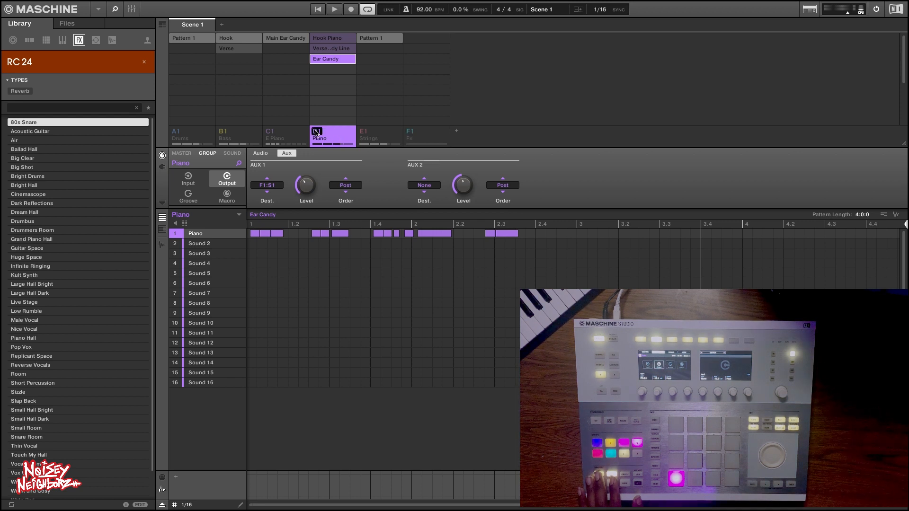
- Bring the Bass and Drums groups back in with the Piano group and play the beat
left_click(233, 133)
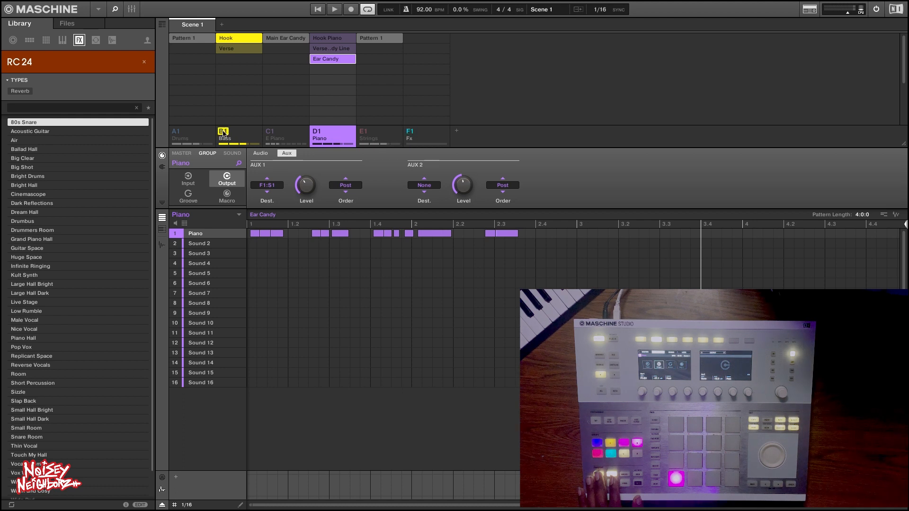
left_click(176, 135)
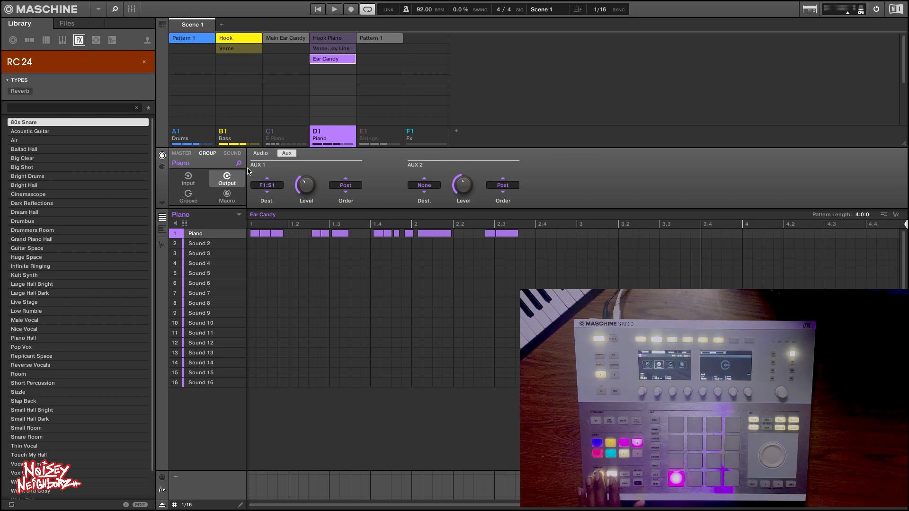
key("space")
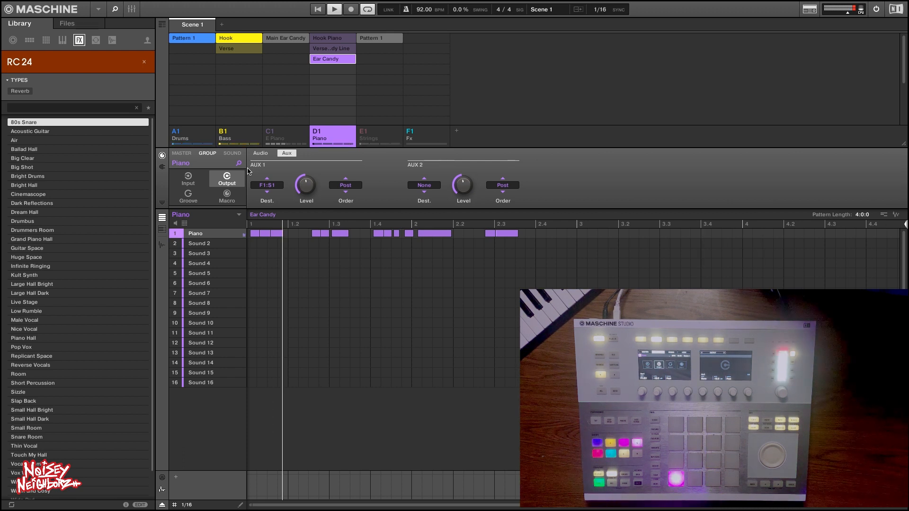
- Audition the Piano group's Verse Melody Line and Hook Piano patterns and solo the Piano group together with Fx
left_click(317, 49)
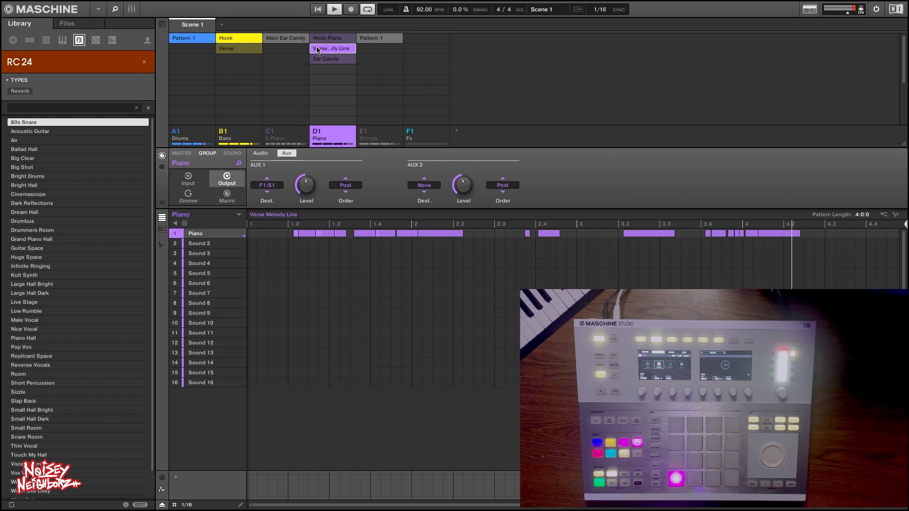
left_click(322, 39)
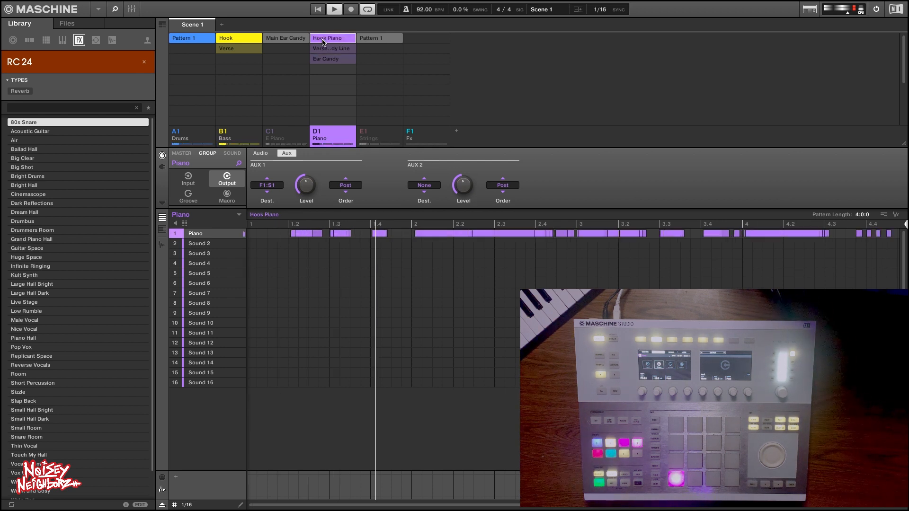
right_click(410, 133)
left_click(316, 134)
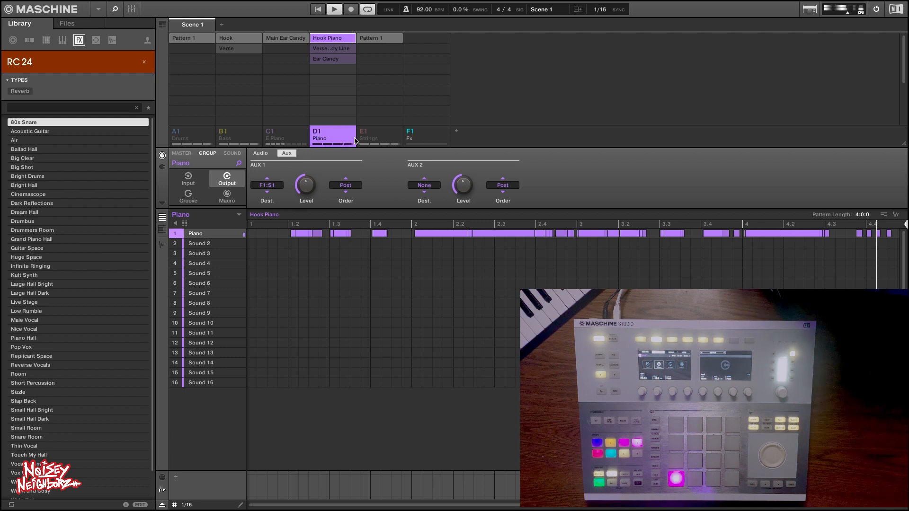
- Bring all groups back in, with the Piano group's Aux 2 output routed to F1:S3, and play the beat
right_click(319, 133)
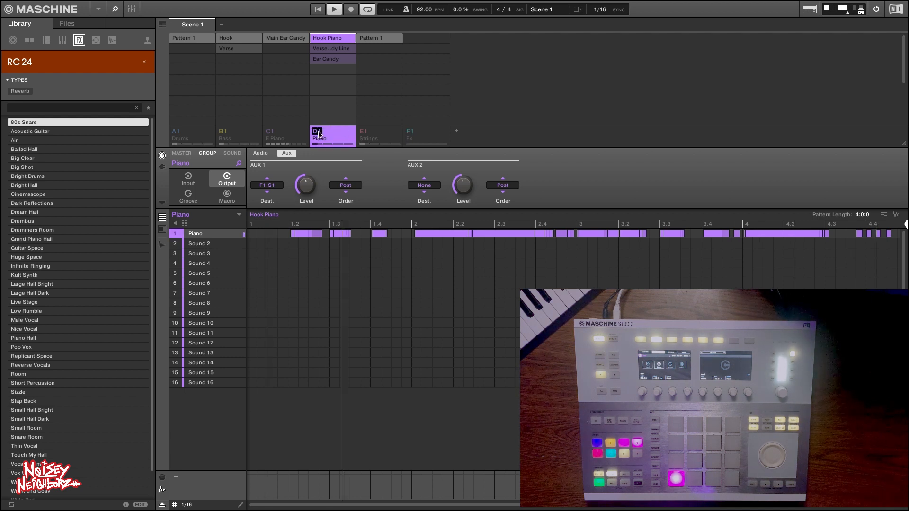
right_click(319, 134)
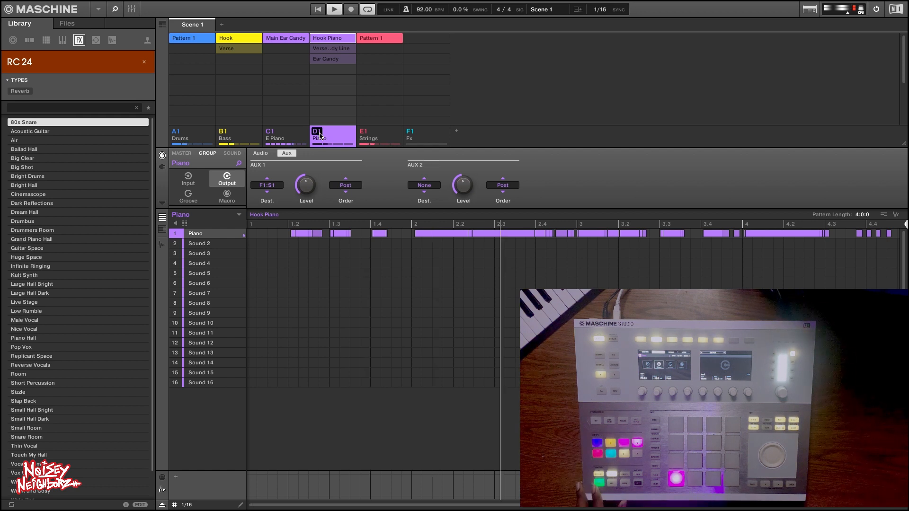
key("space")
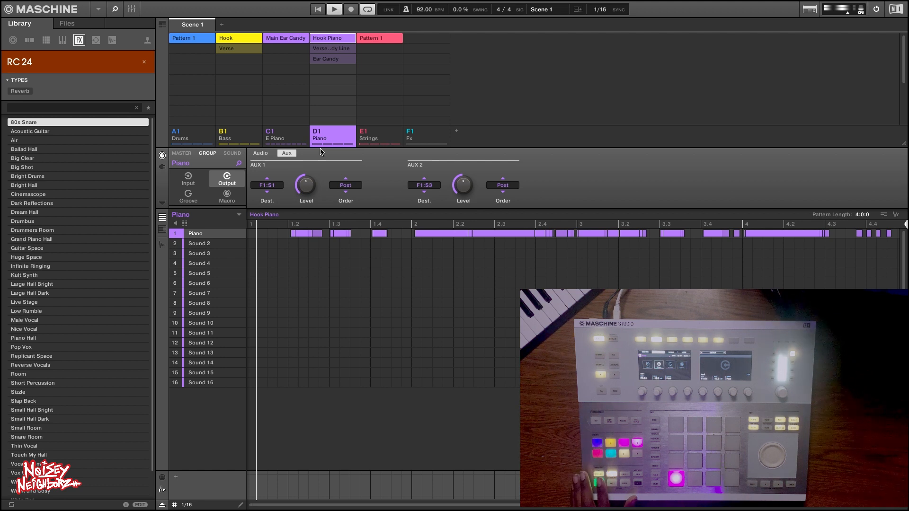
- Audition the Piano group's Ear Candy and Verse Melody Line patterns, comparing the Piano soloed with Fx against the full mix
left_click(330, 60)
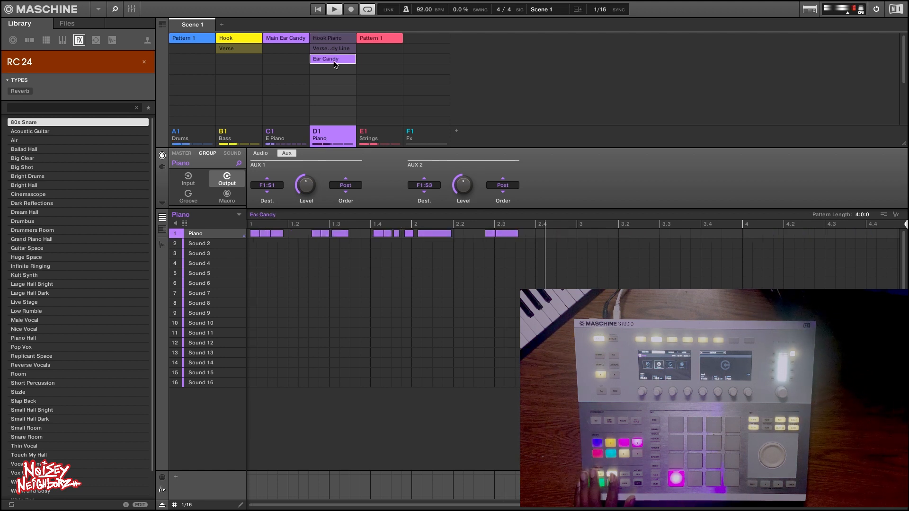
left_click(329, 48)
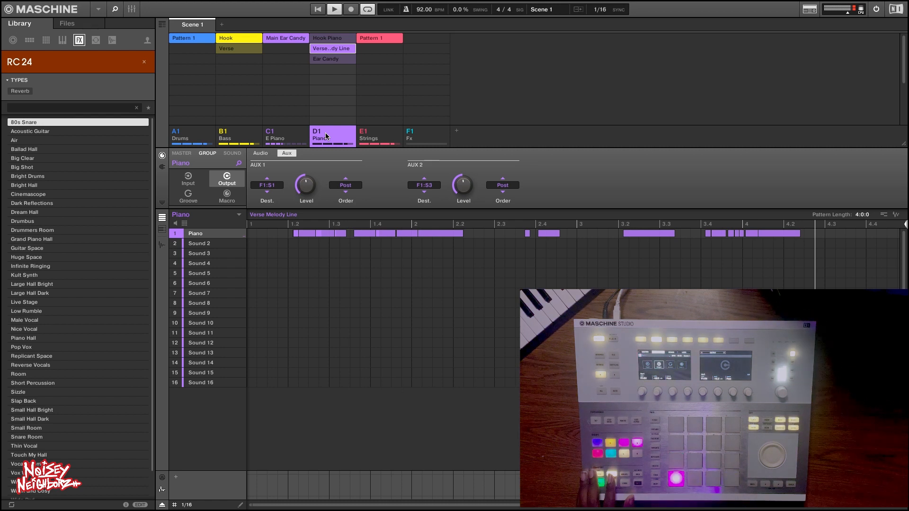
right_click(325, 134)
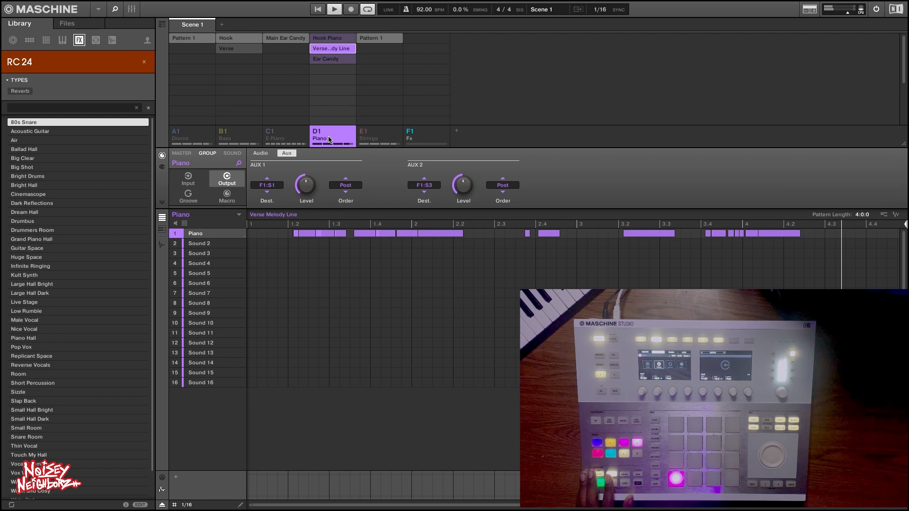
right_click(317, 133)
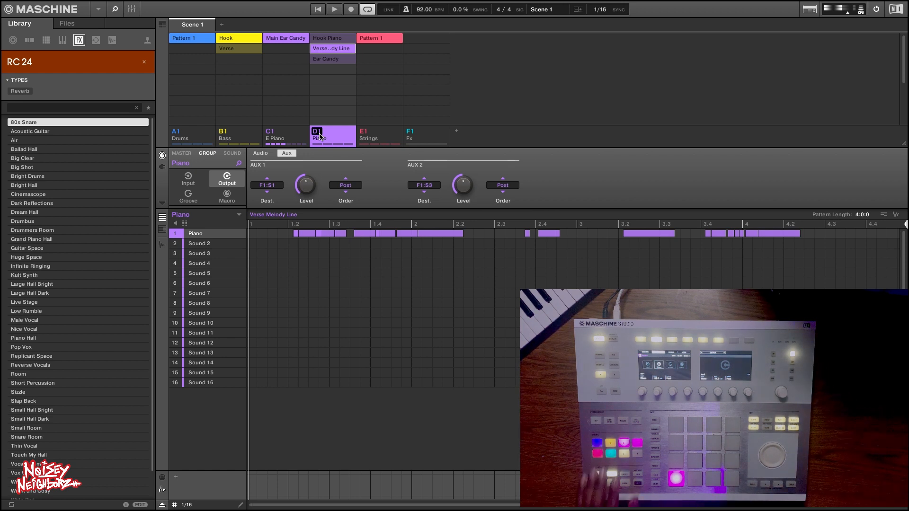
- Select the E Piano group and show its sound-level output settings, comparing them with the Sylenth1 plug-in page
left_click(274, 145)
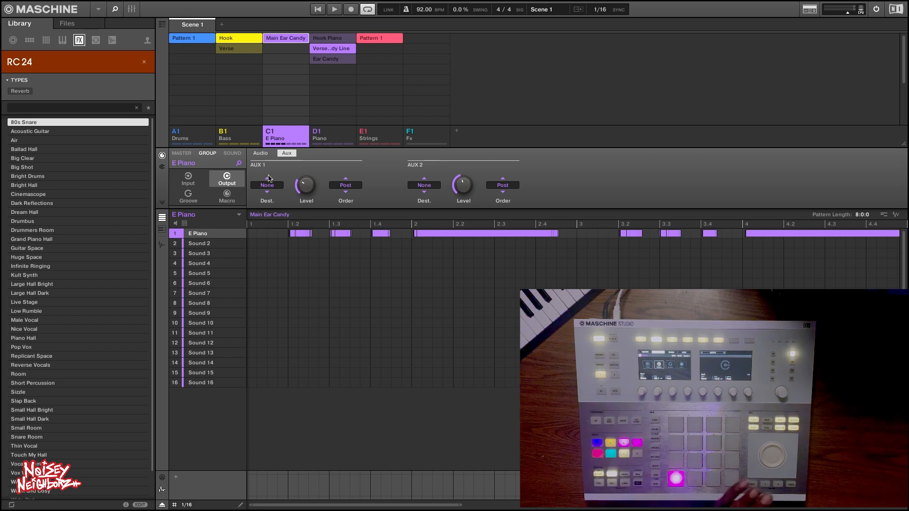
left_click(228, 154)
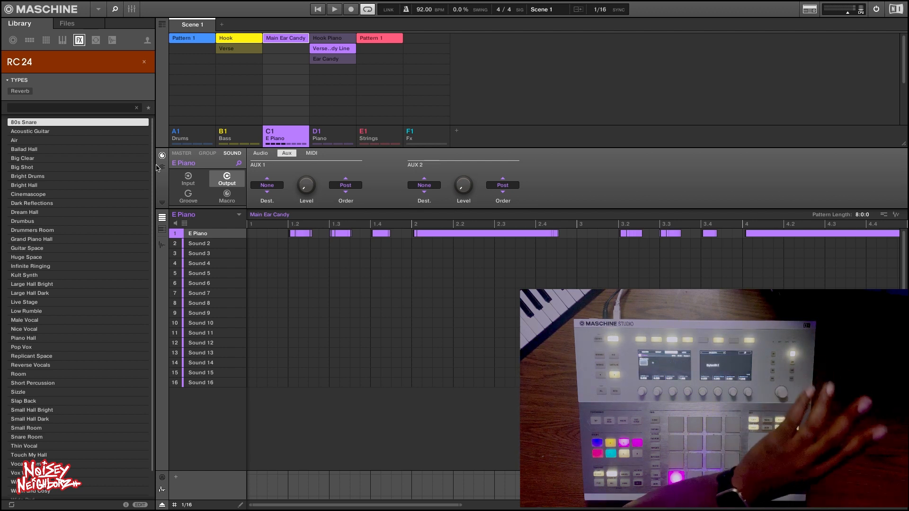
left_click(162, 167)
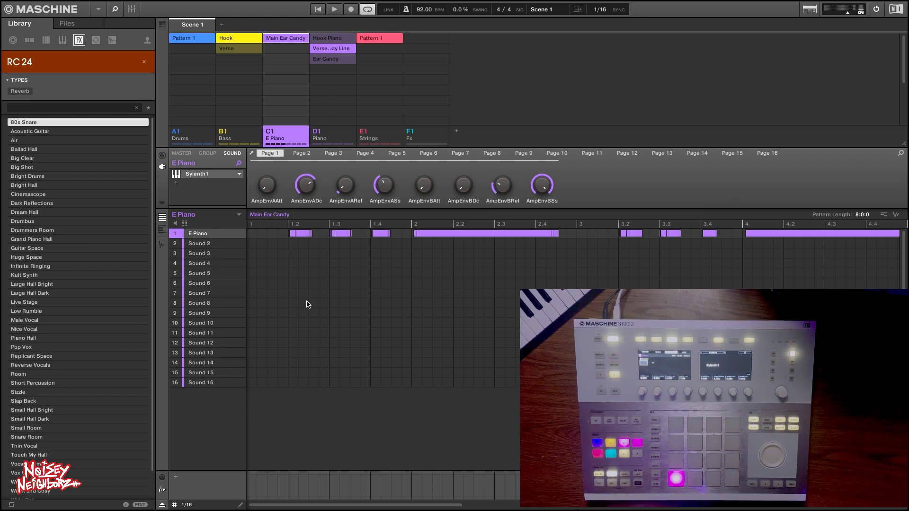
left_click(162, 157)
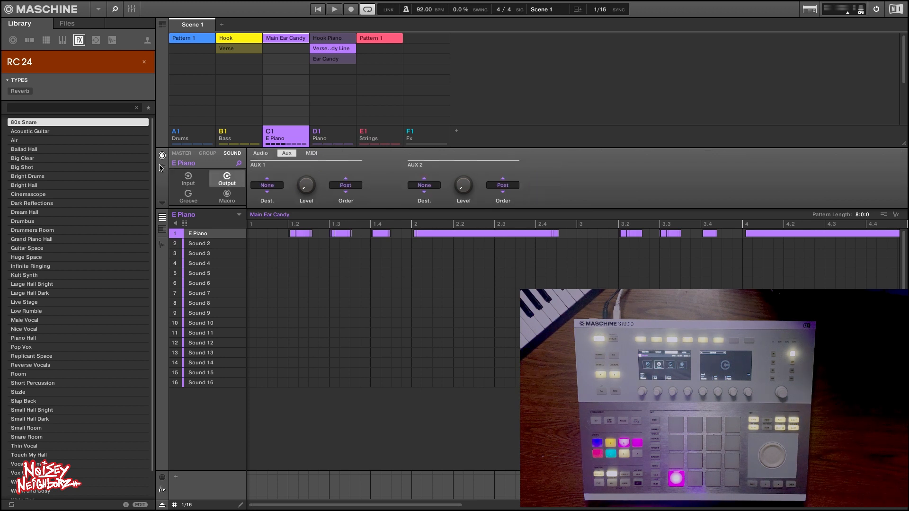
left_click(162, 167)
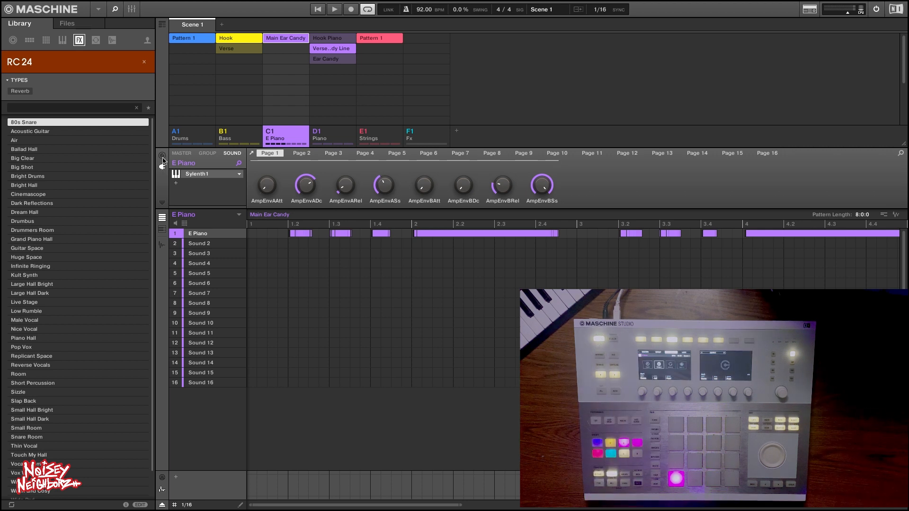
left_click(163, 156)
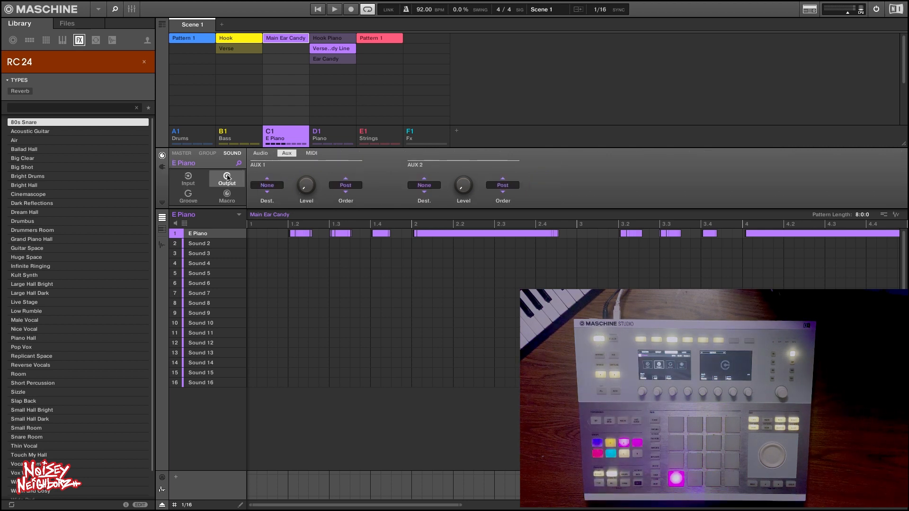
- Route the E Piano sound's Aux 1 output to F1:S2 - Fx: SML Reverb
left_click(260, 153)
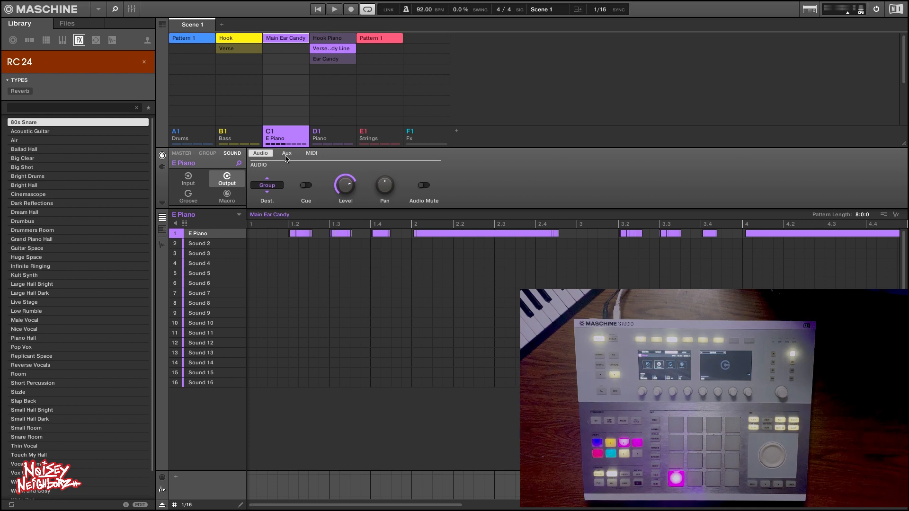
left_click(286, 154)
left_click(268, 186)
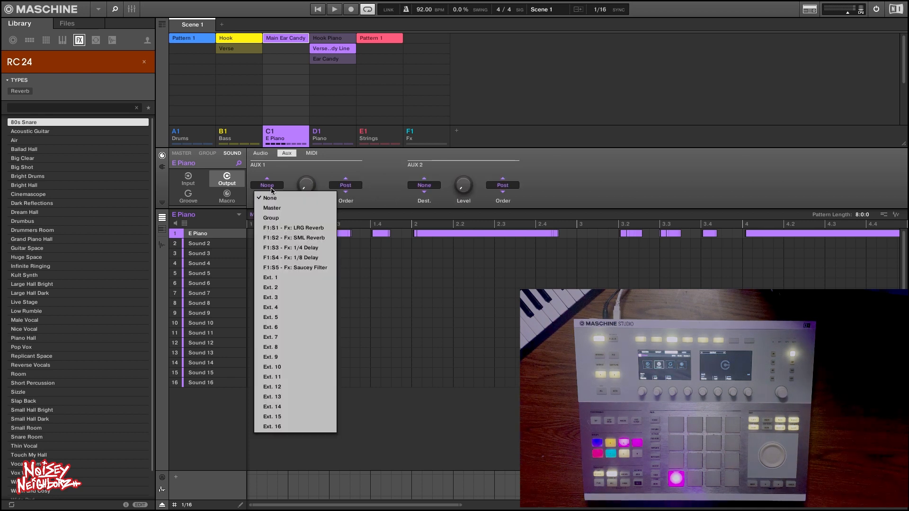
left_click(283, 238)
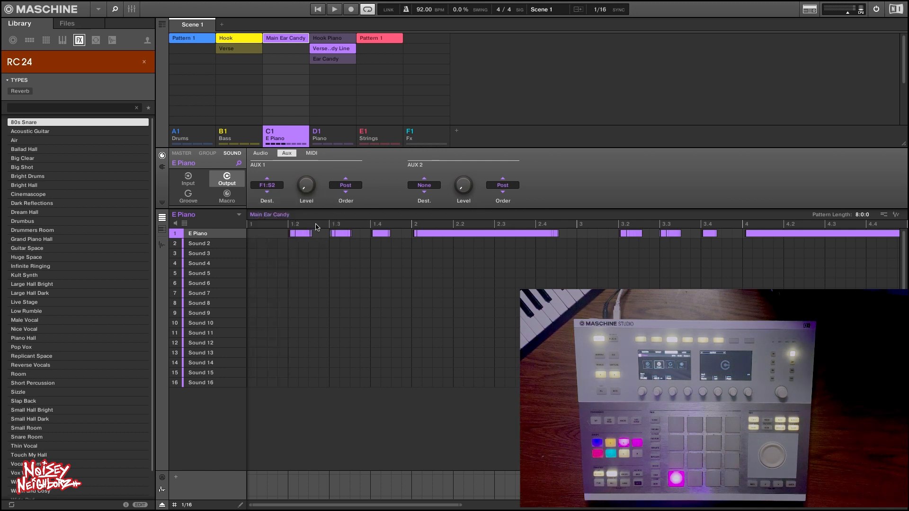
- Solo the E Piano group with Fx unmuted and raise its Aux 1 send level while listening to the playback
right_click(270, 131)
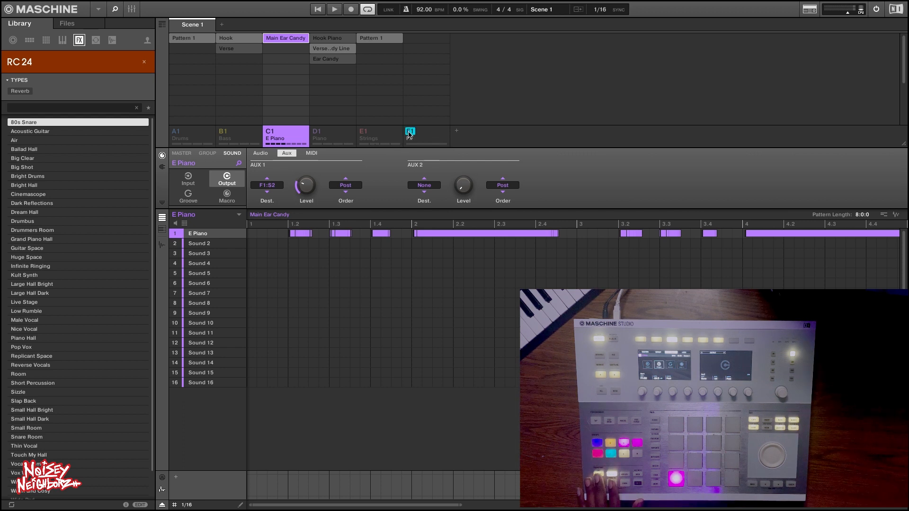
key("space")
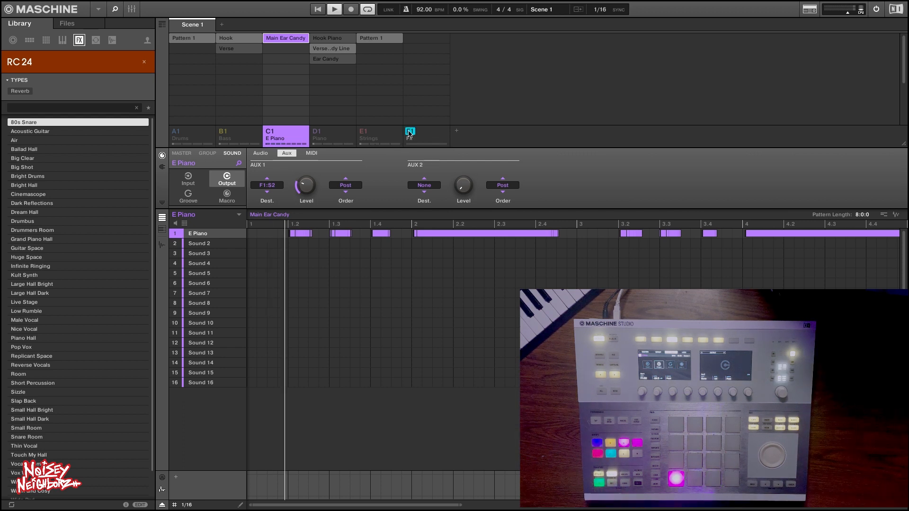
left_click(410, 132)
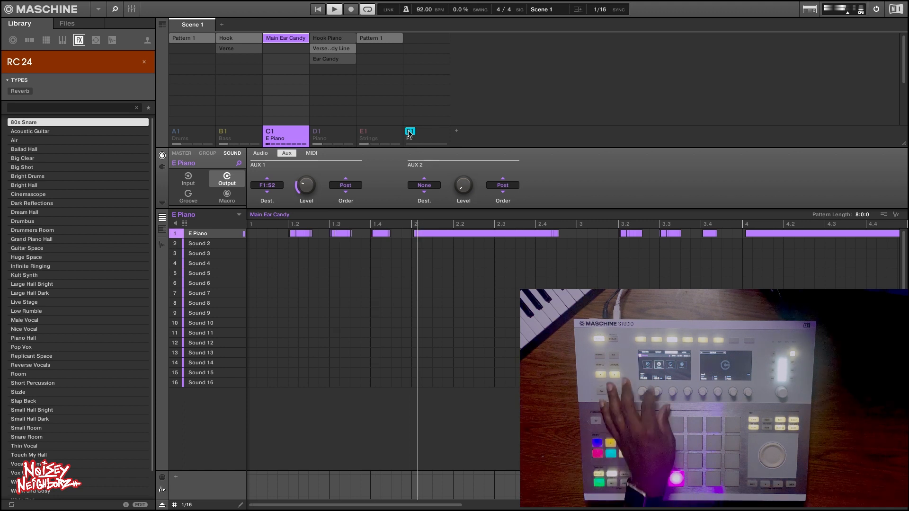
mouse_move(308, 188)
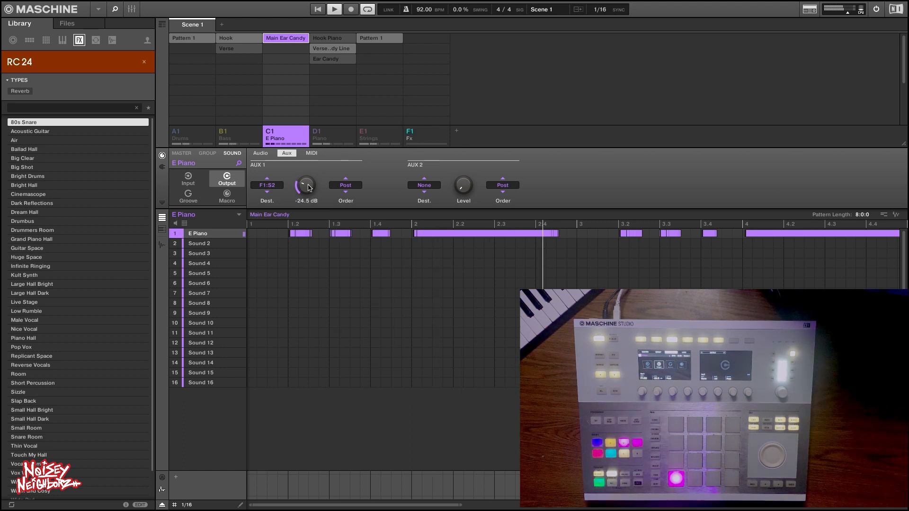
left_click_drag(307, 187, 308, 181)
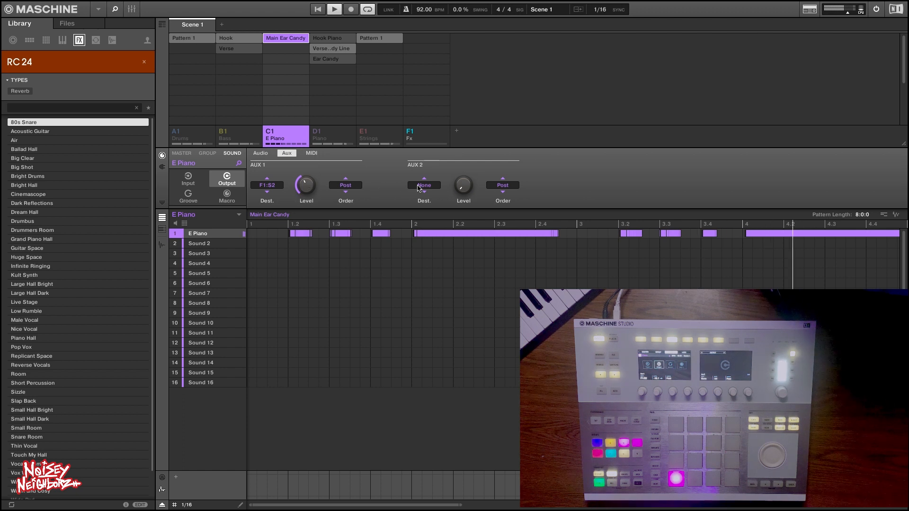
key("space")
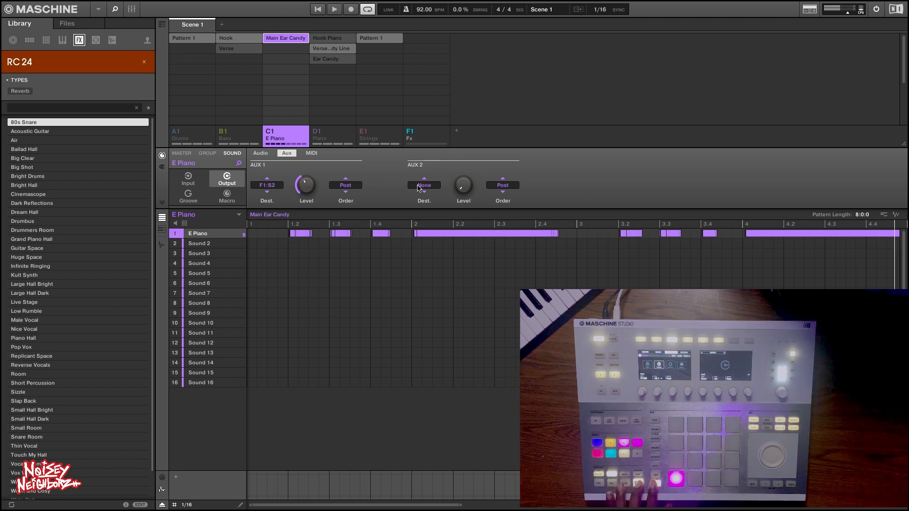
- Route the E Piano sound's Aux 2 output to F1:S4 - Fx: 1/8 Delay and set its send level to -9.1 dB
left_click(423, 186)
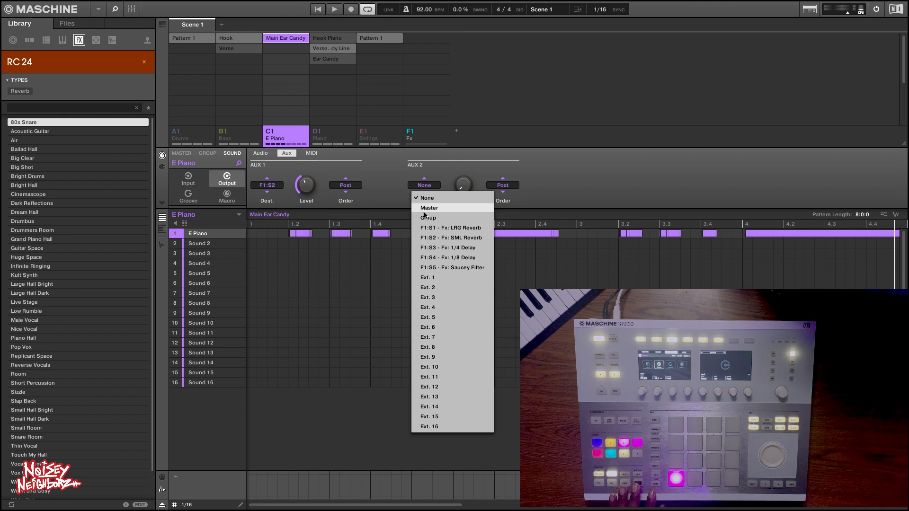
left_click(432, 257)
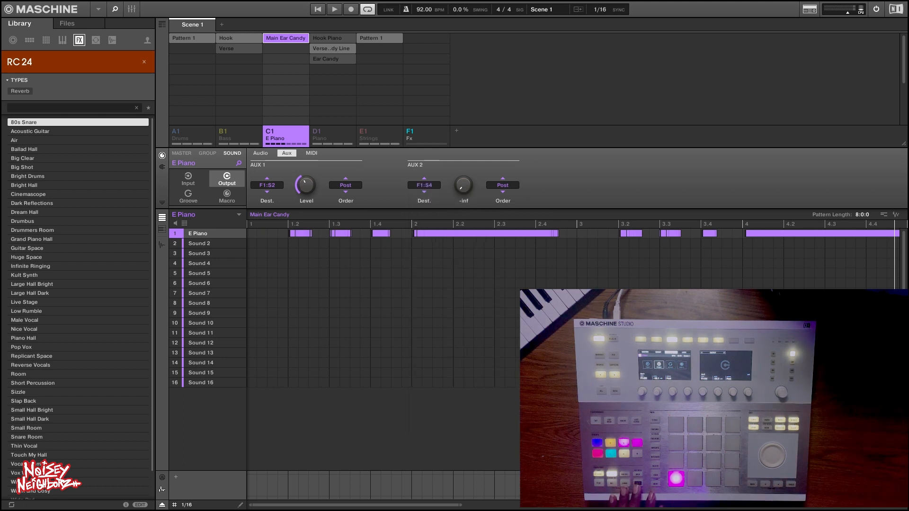
left_click_drag(463, 191, 462, 186)
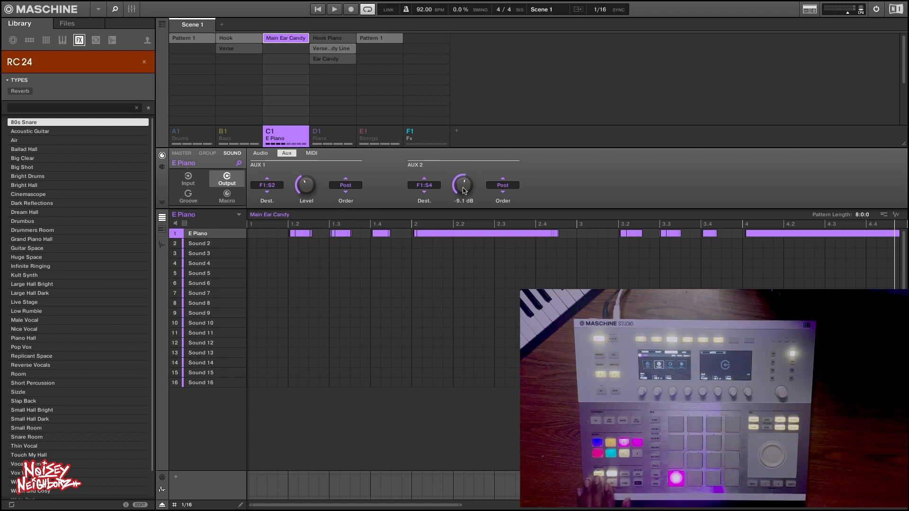
- Play the whole Main Ear Candy pattern with its sends, first alone and with the Drums group brought in
key("space")
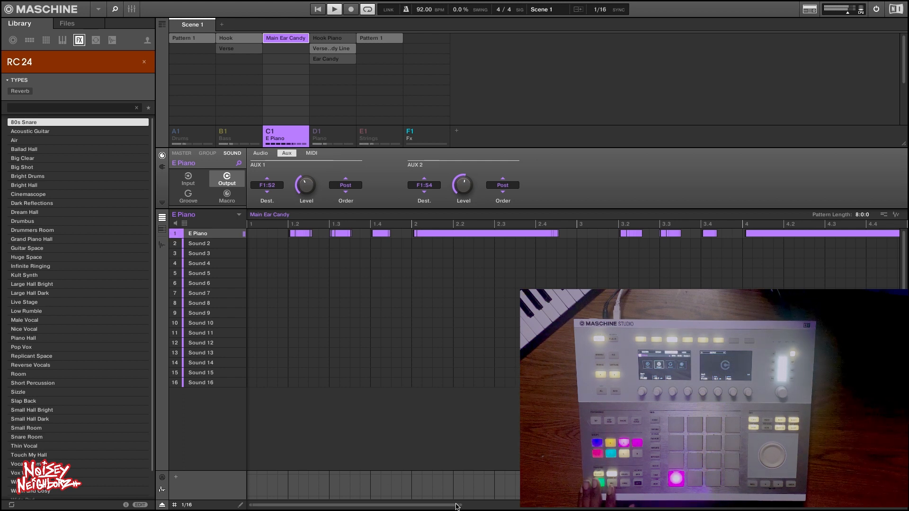
left_click_drag(459, 505, 757, 507)
left_click_drag(639, 505, 711, 506)
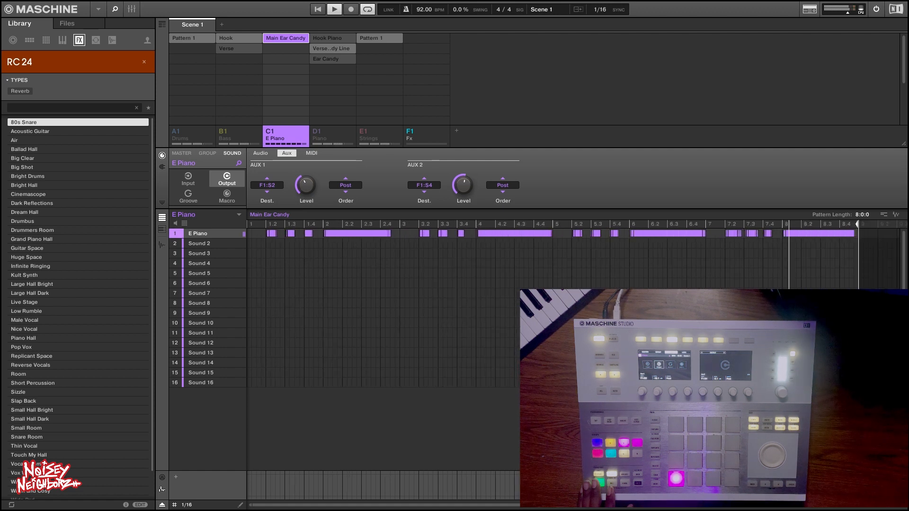
left_click(178, 133)
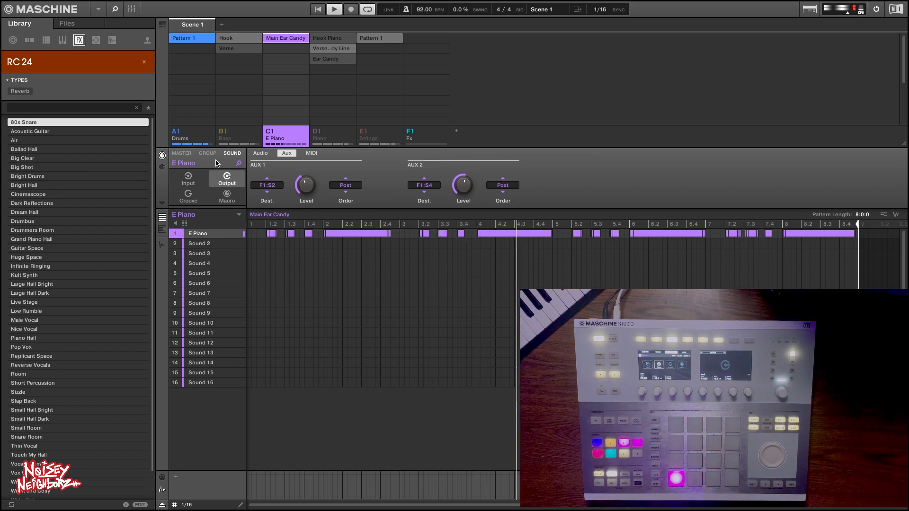
key("space")
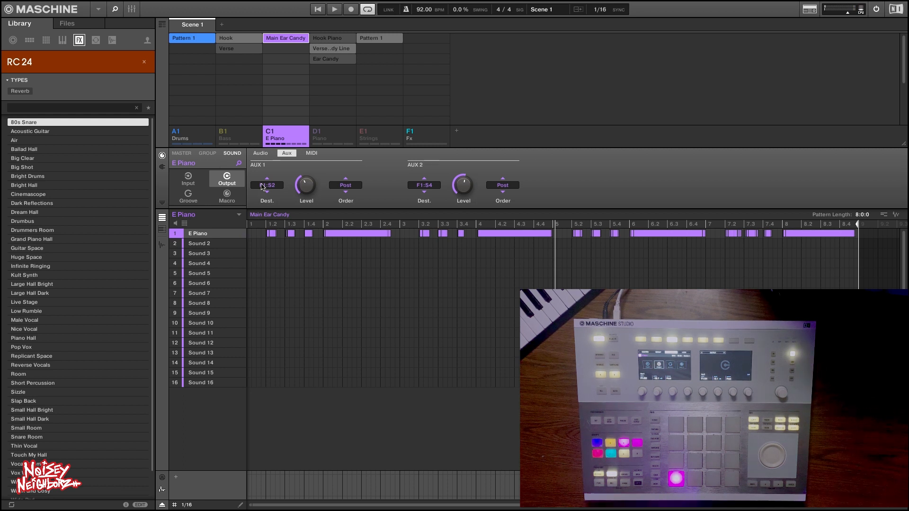
- Mute the Drums group again and play the E Piano group on its own with Fx
left_click(176, 131)
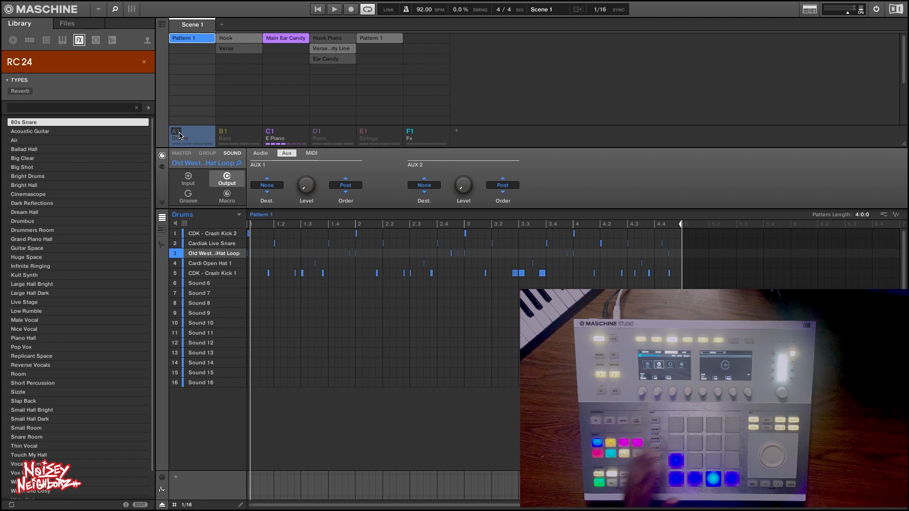
key("space")
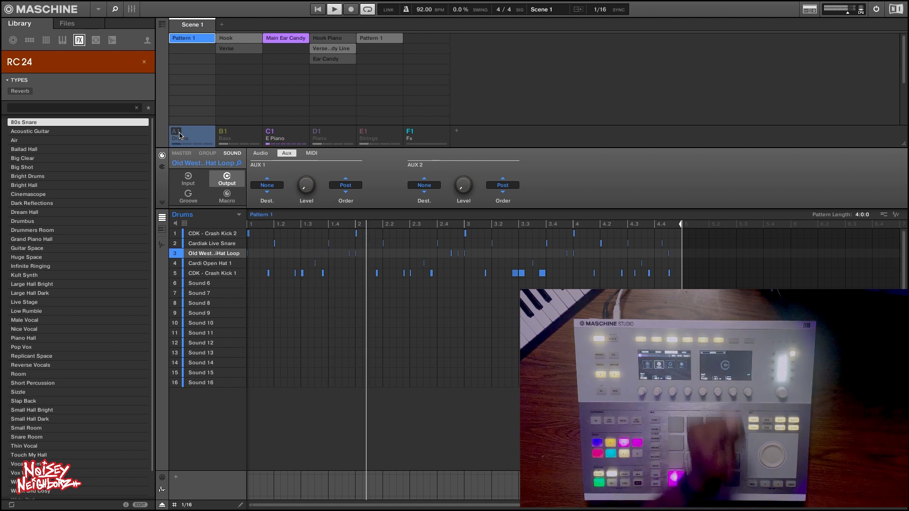
left_click(297, 135)
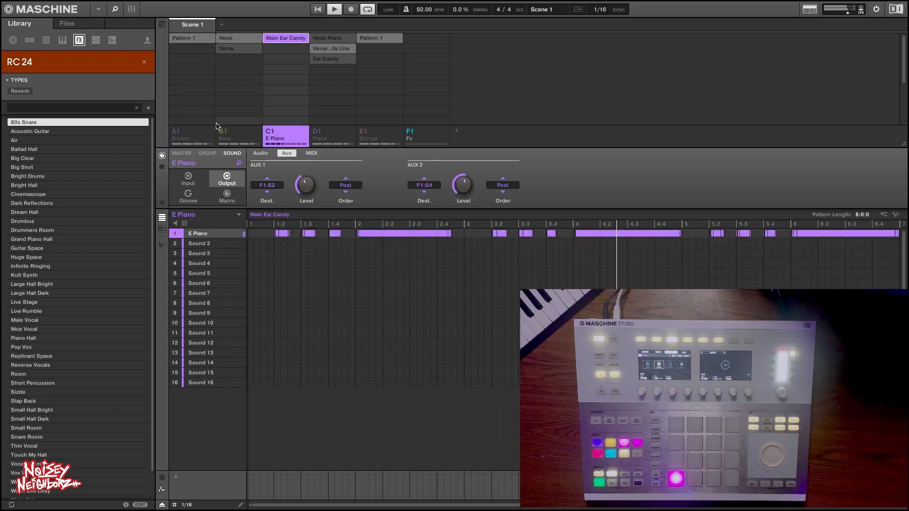
- Bring the Drums, Bass, Piano and Strings groups back in with the E Piano, and select the Fx group
left_click(179, 137)
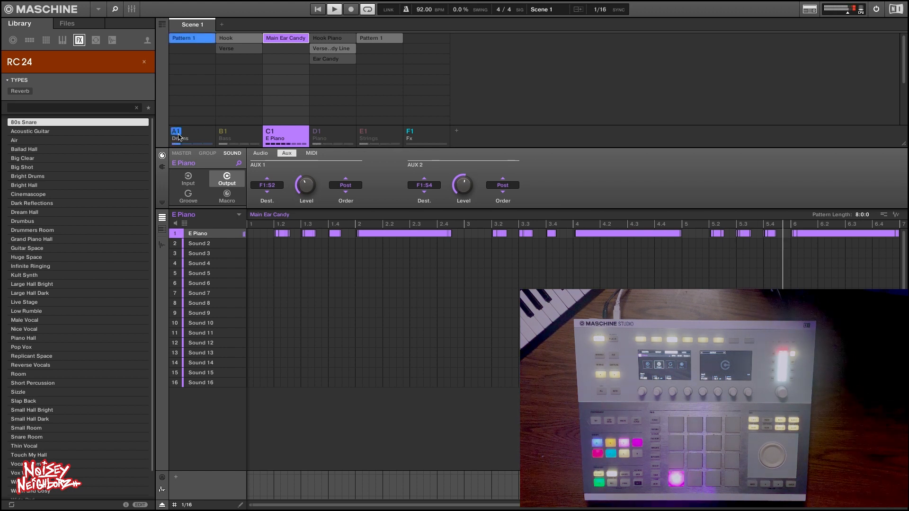
left_click(223, 132)
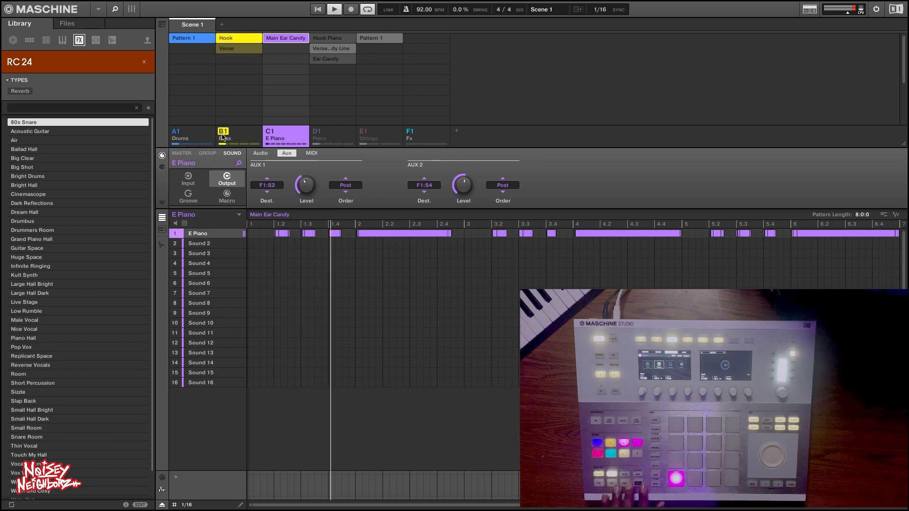
left_click(317, 131)
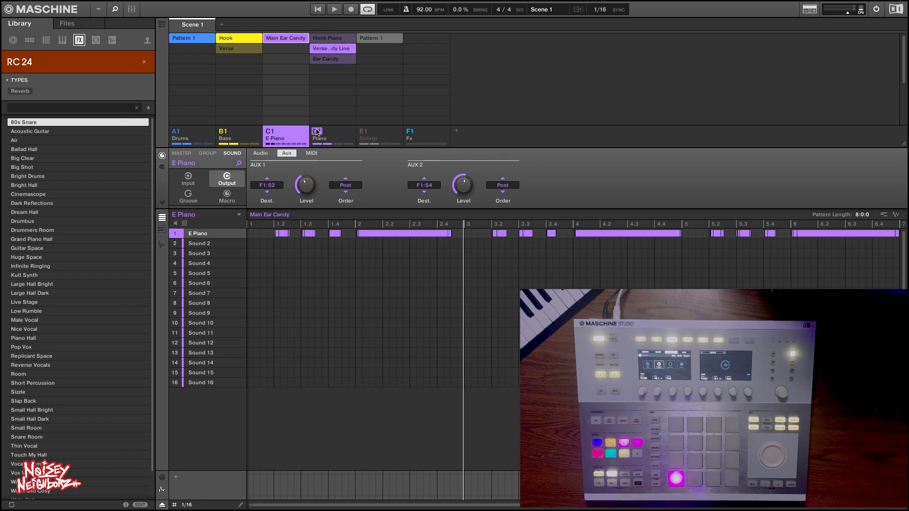
left_click(363, 134)
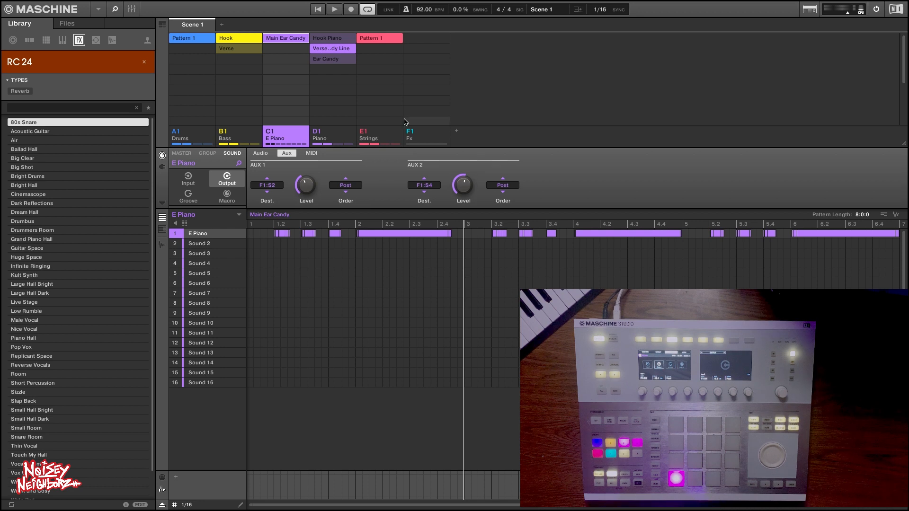
left_click(419, 135)
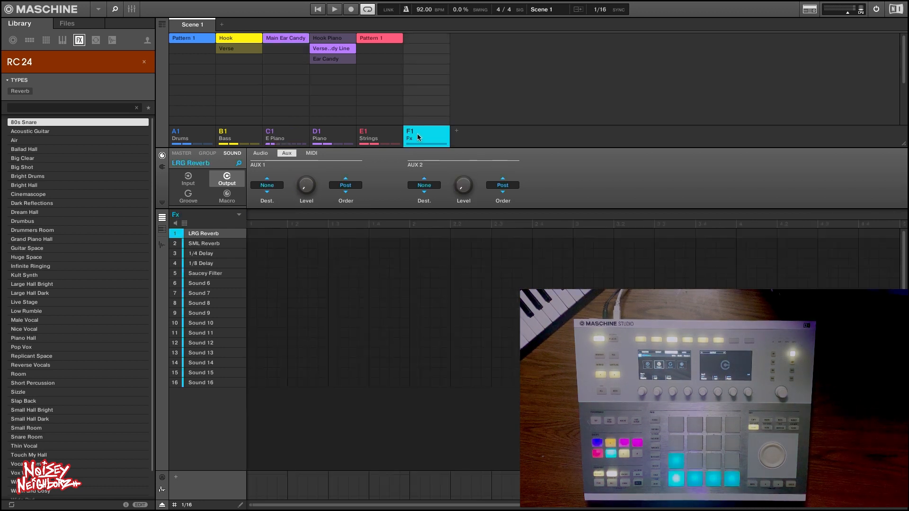